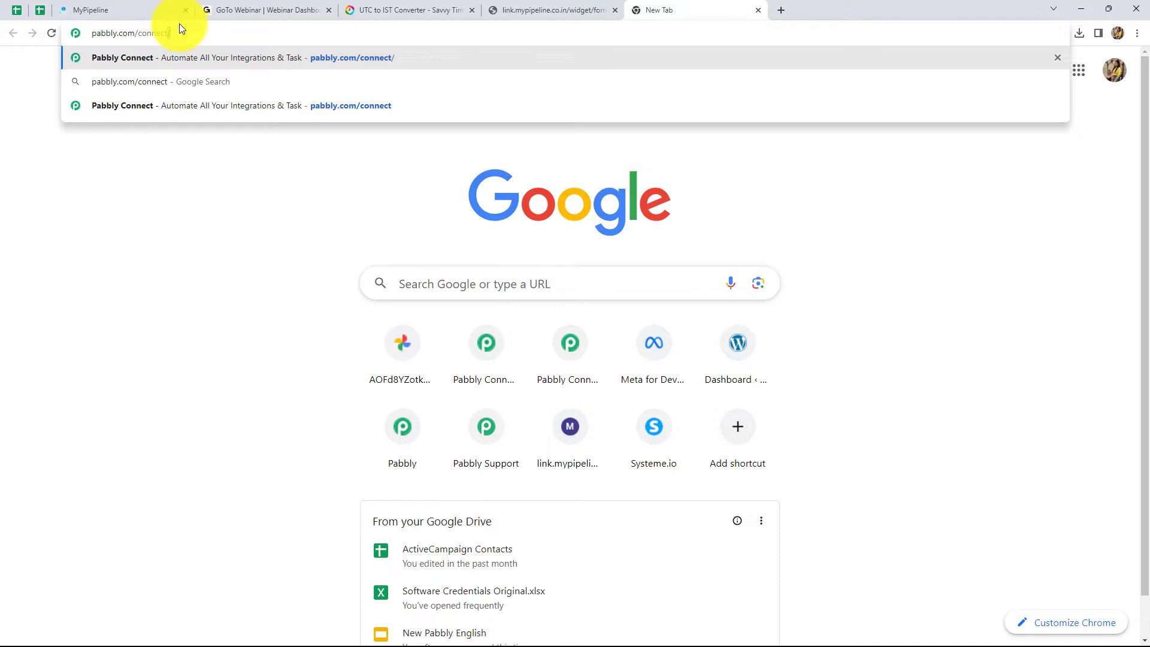
- Load pabbly.com/connect and sign in to reach the Pabbly All Apps page
{"action": "key", "text": "Return"}
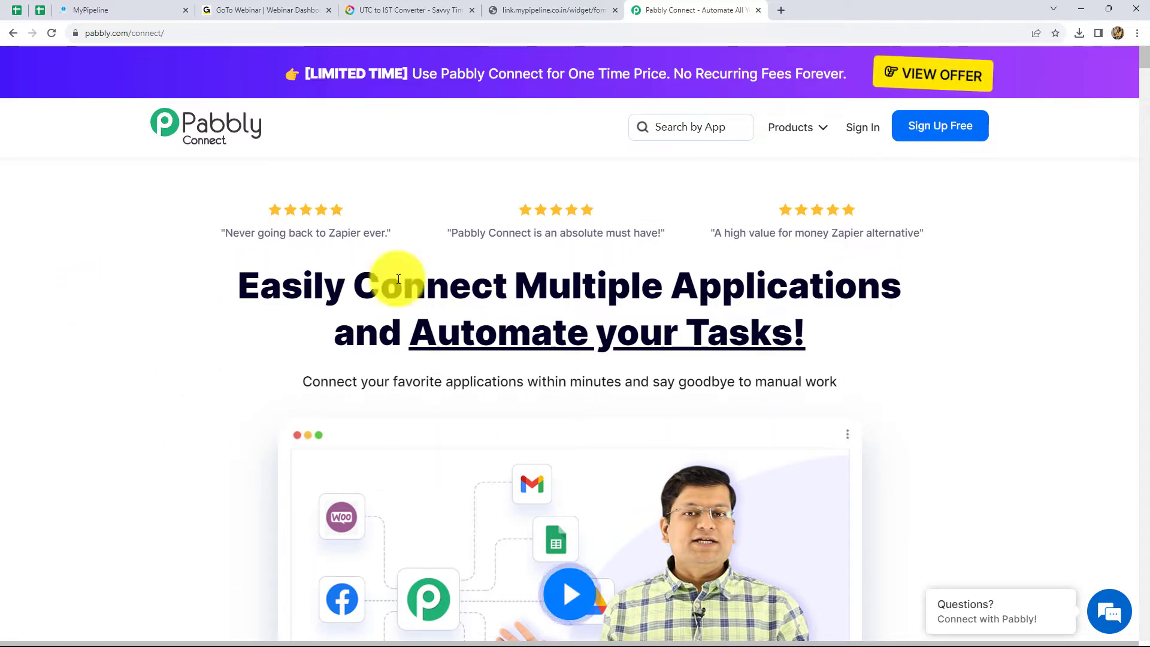
{"action": "left_click", "coordinate": [858, 130]}
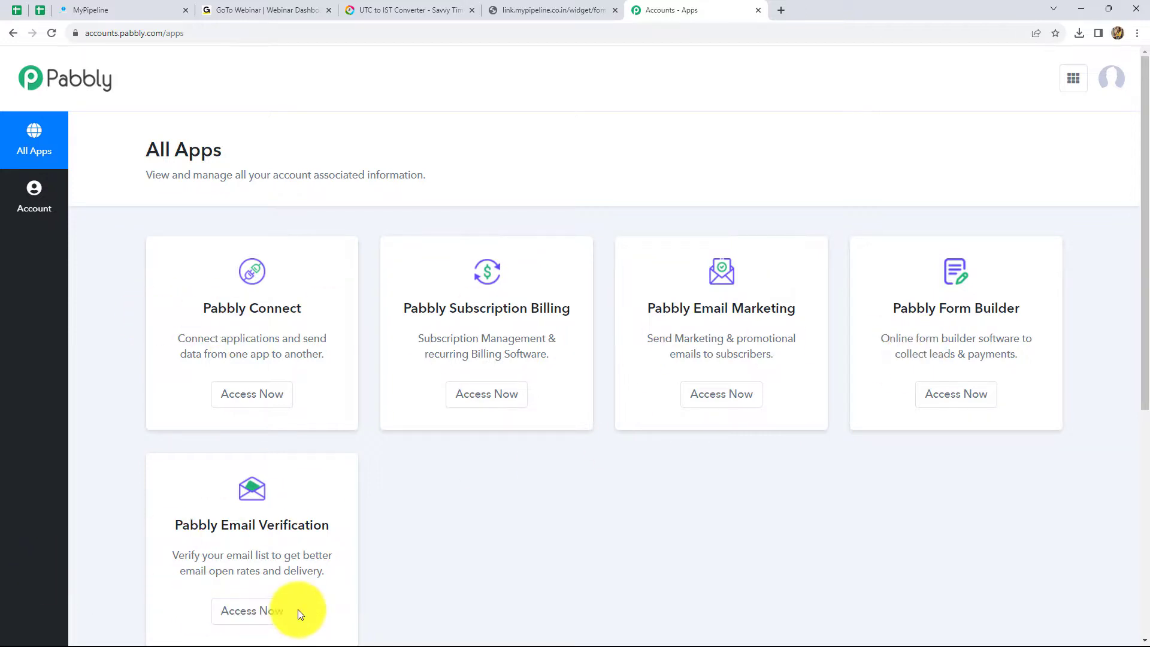
- Create a Pabbly Connect workflow named 'Add Registrant in GoToWebinar for My Pipeline Form Submission'
{"action": "left_click", "coordinate": [242, 400]}
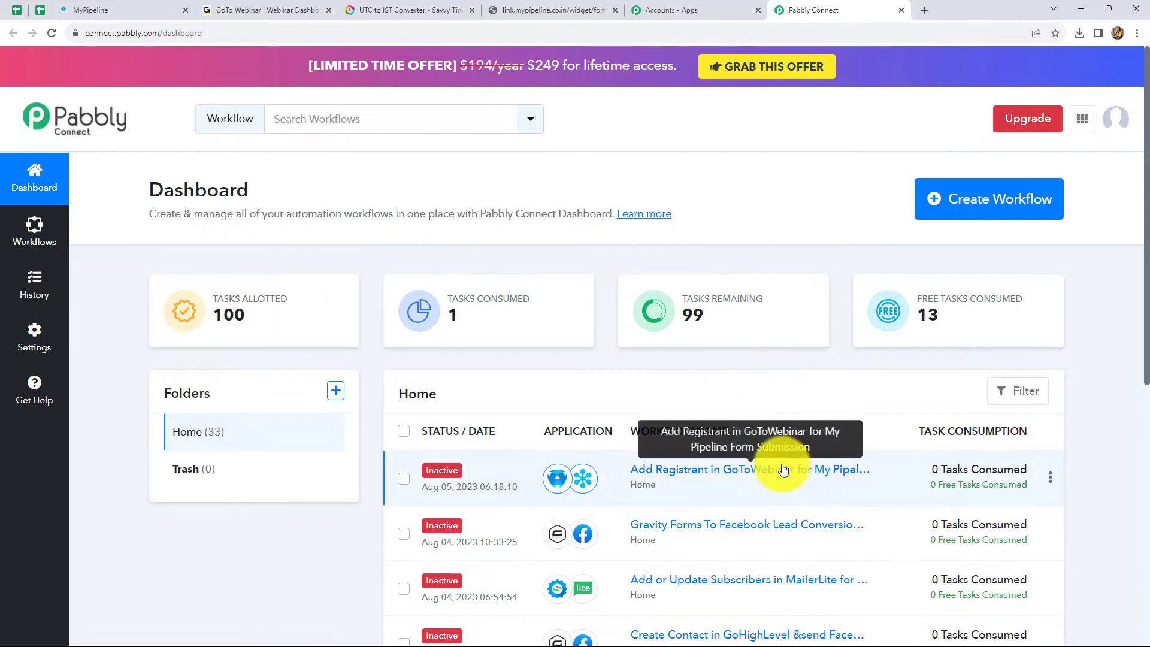
{"action": "scroll", "coordinate": [647, 441], "scroll_direction": "down", "scroll_amount": 5}
{"action": "scroll", "coordinate": [641, 441], "scroll_direction": "up", "scroll_amount": 5}
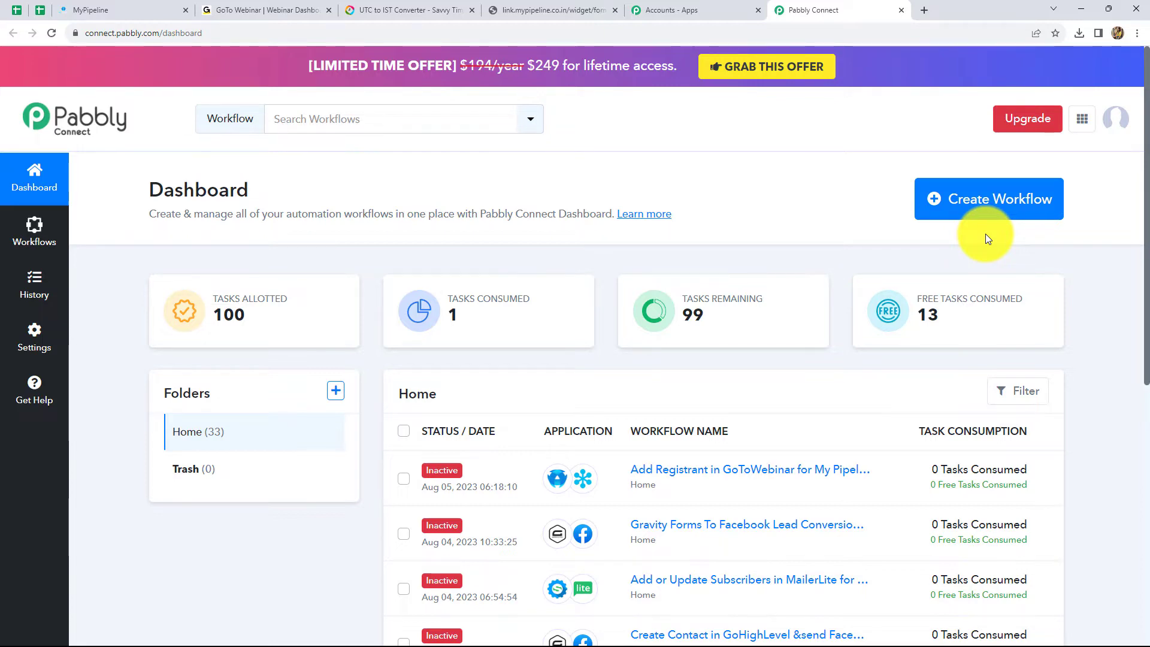
{"action": "left_click", "coordinate": [980, 198]}
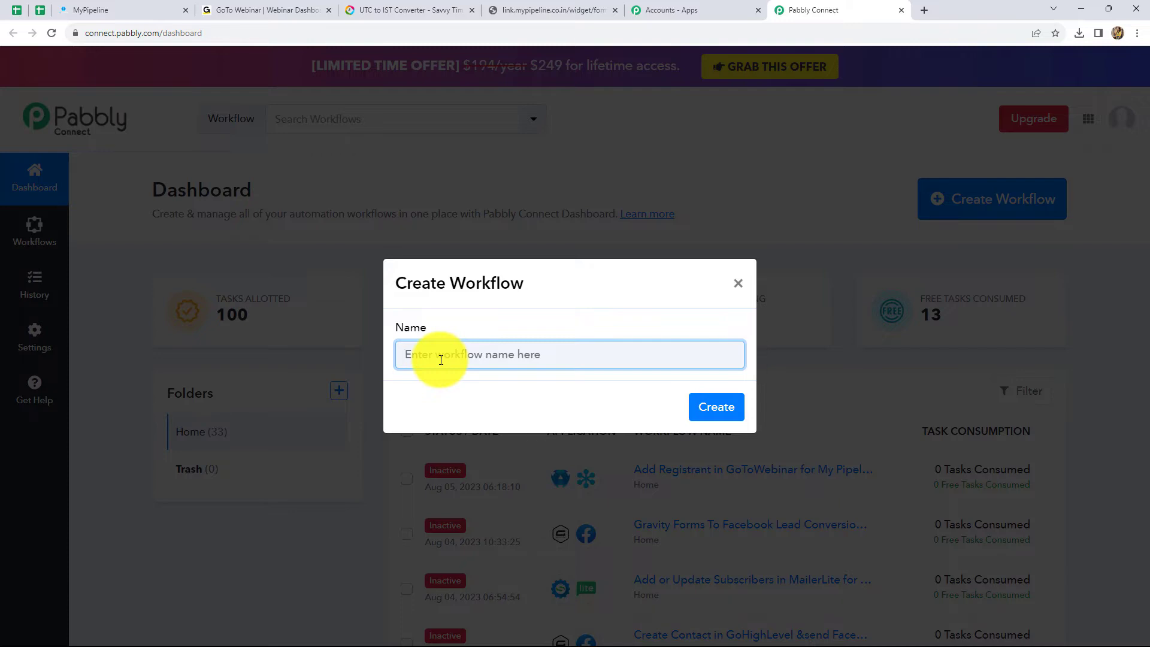
{"action": "type", "text": "Add Registrant in GoToWebinar for My Pipeline Form Submission"}
{"action": "key", "text": "Home"}
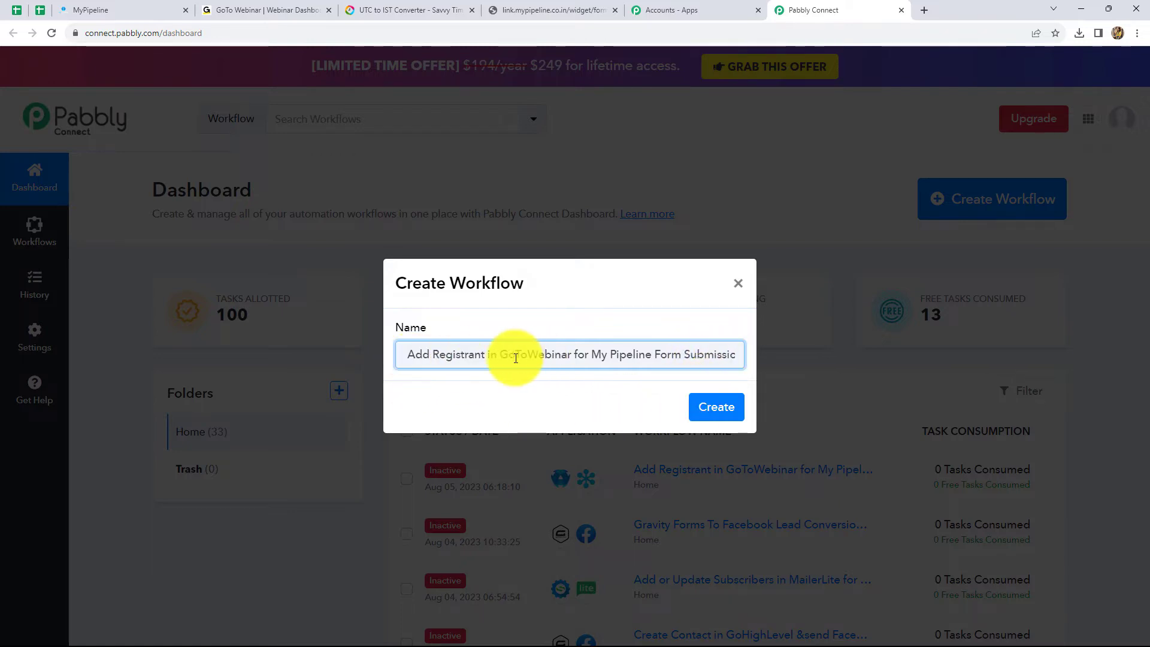
{"action": "left_click", "coordinate": [712, 415]}
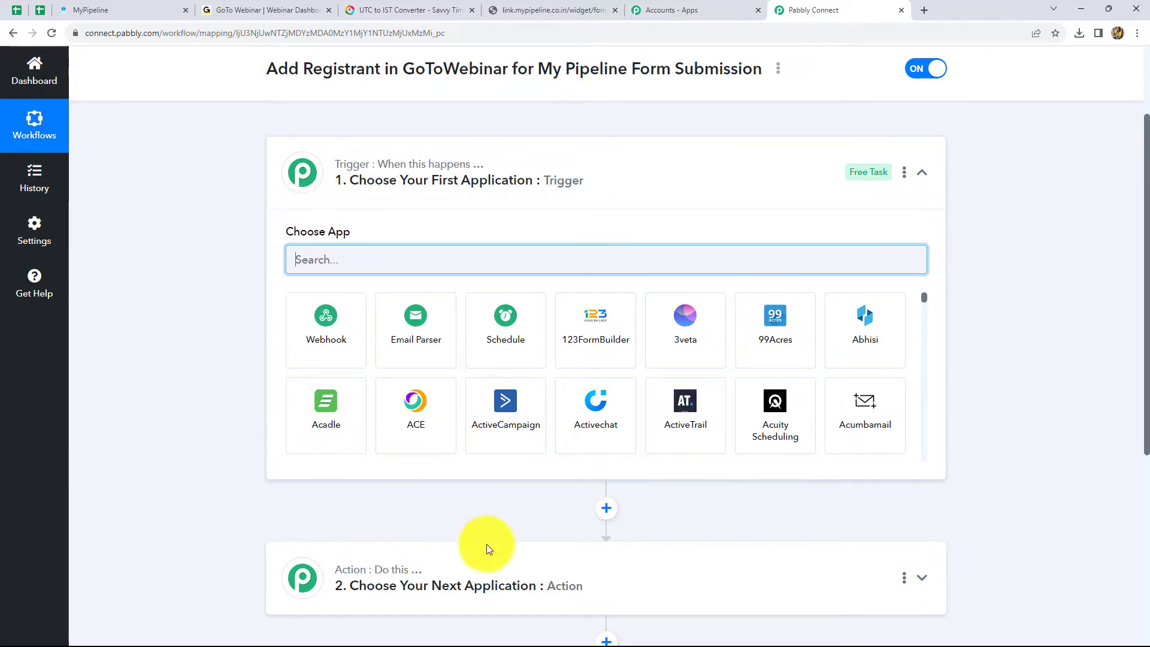
- Set the trigger to My Pipeline's Form Submitted event, then switch to MyPipeline
{"action": "mouse_move", "coordinate": [337, 573]}
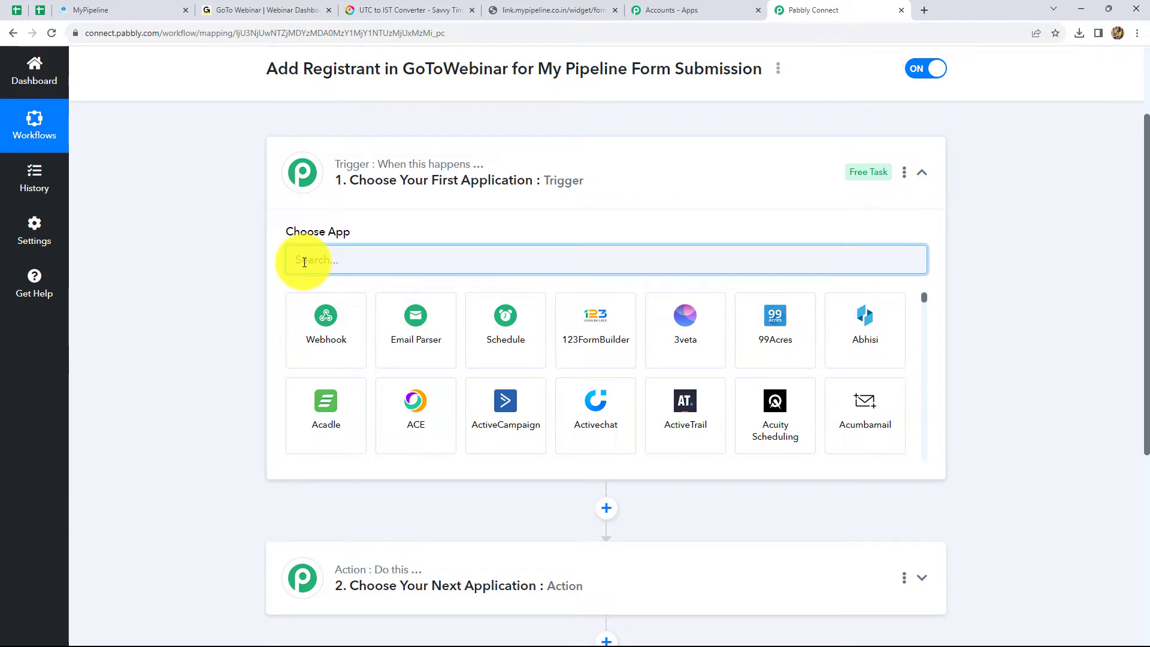
{"action": "type", "text": "My"}
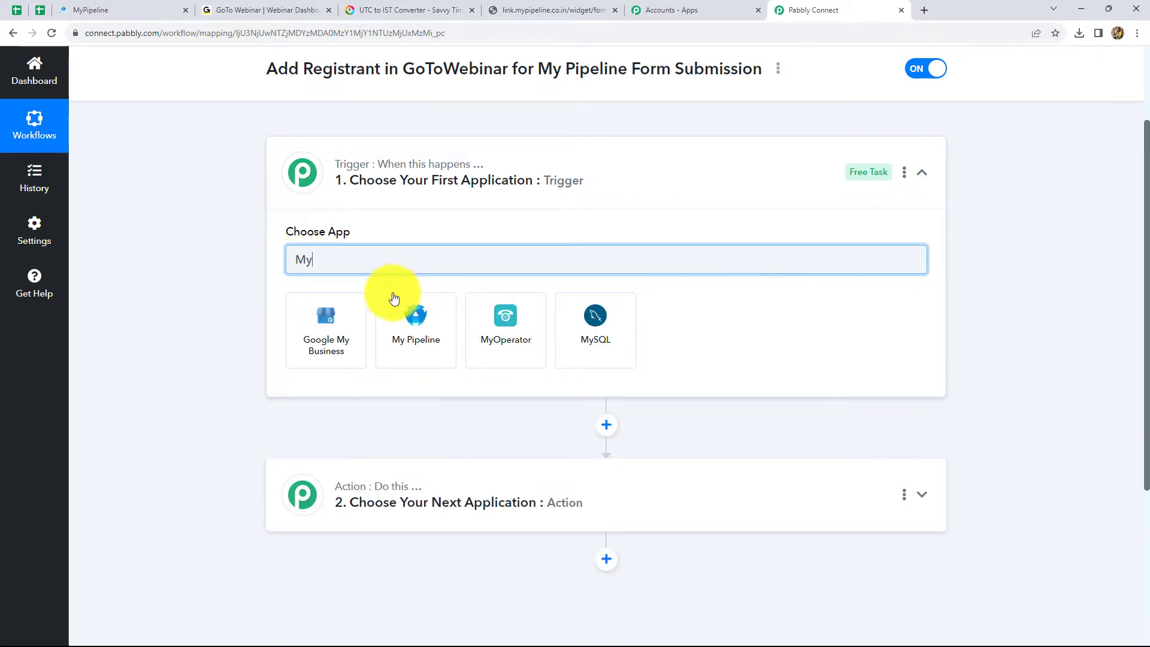
{"action": "left_click", "coordinate": [398, 324]}
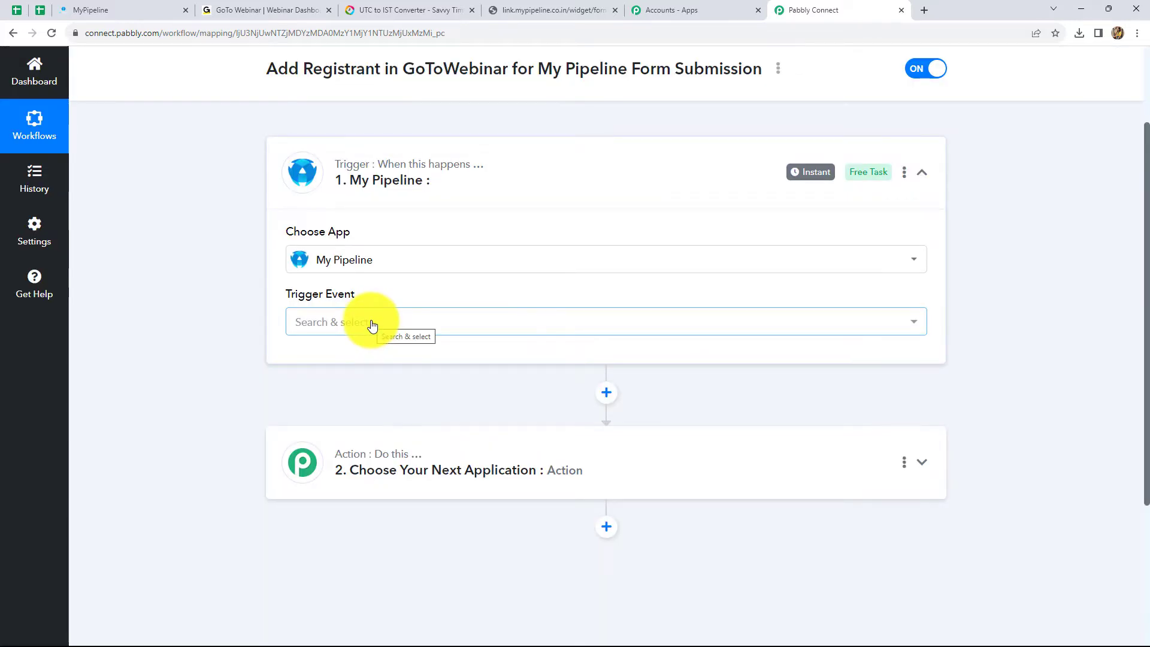
{"action": "left_click", "coordinate": [371, 324]}
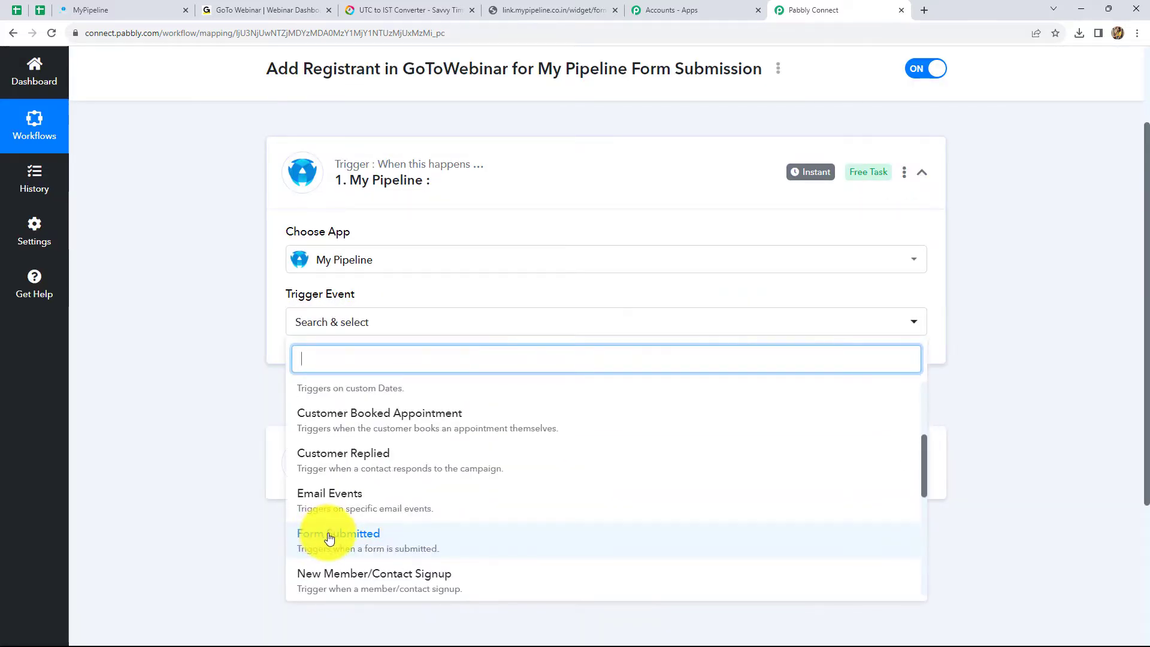
{"action": "left_click", "coordinate": [329, 538]}
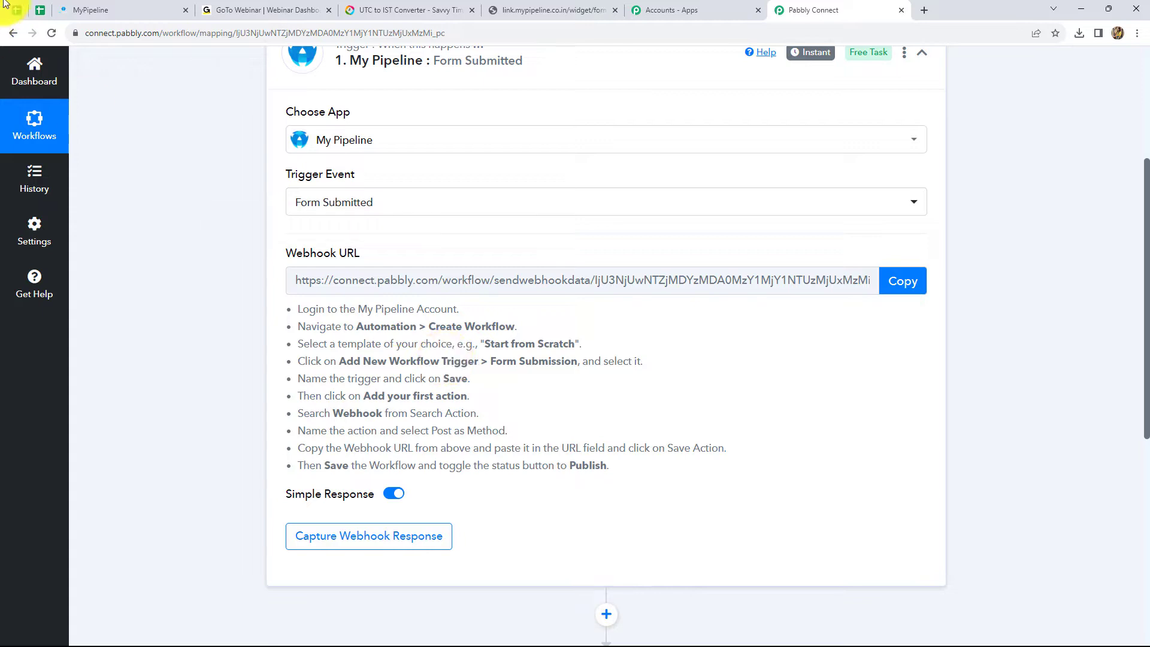
{"action": "left_click", "coordinate": [99, 9]}
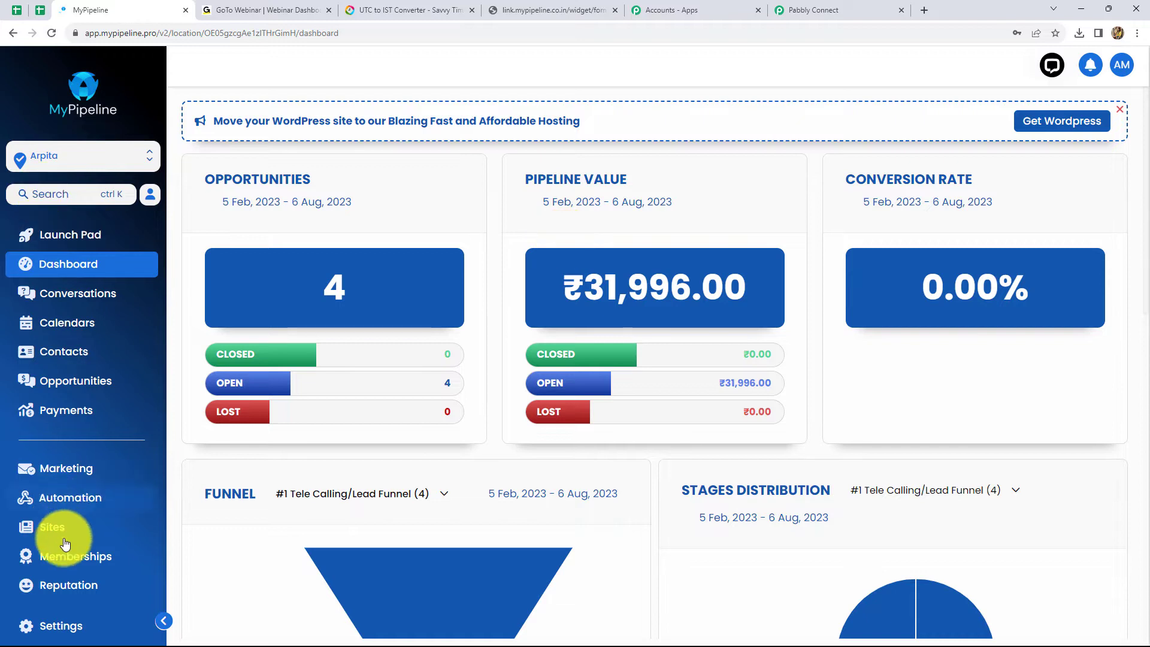
- Create a new MyPipeline automation workflow, starting from scratch
{"action": "left_click", "coordinate": [46, 505]}
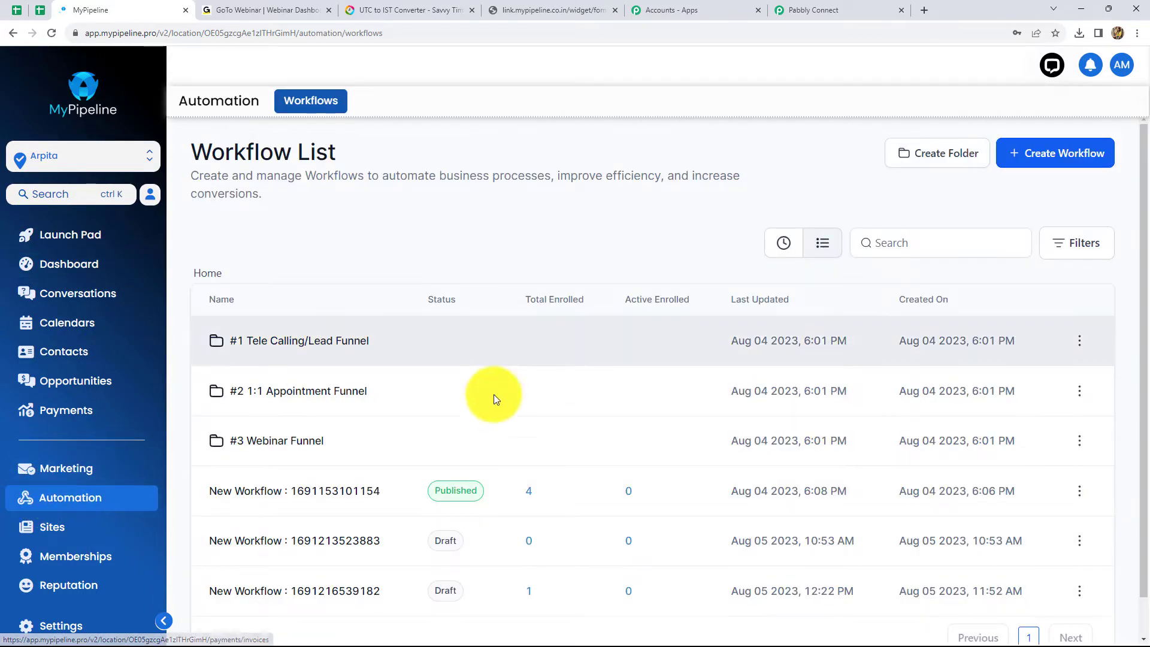
{"action": "left_click", "coordinate": [1043, 160]}
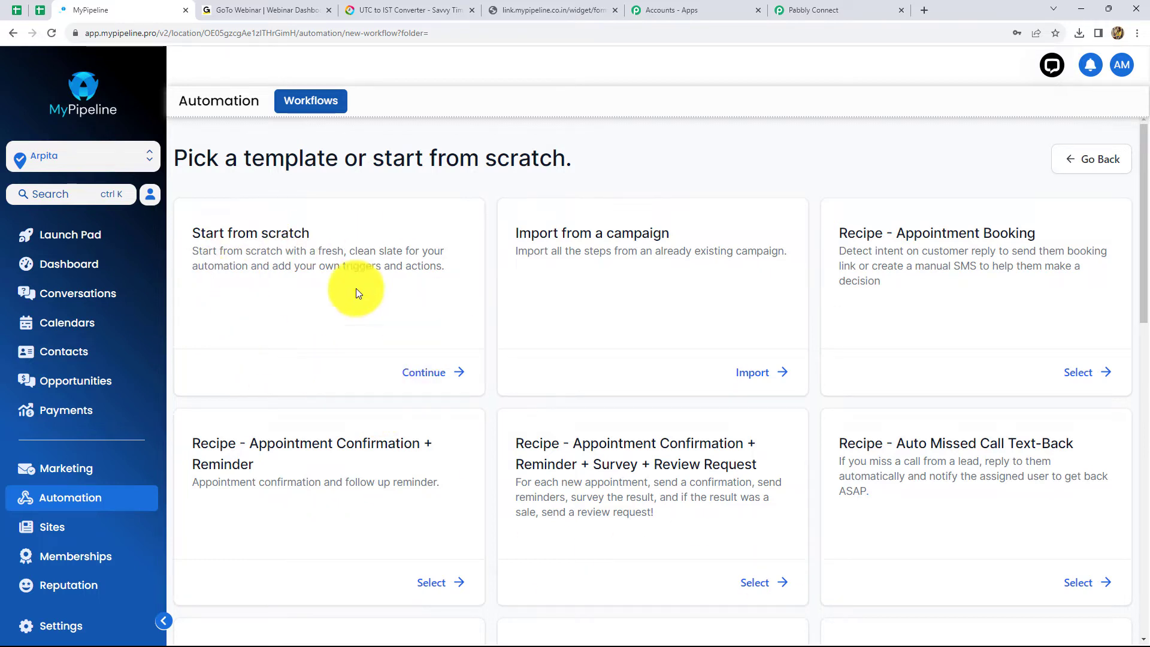
{"action": "left_click", "coordinate": [322, 304]}
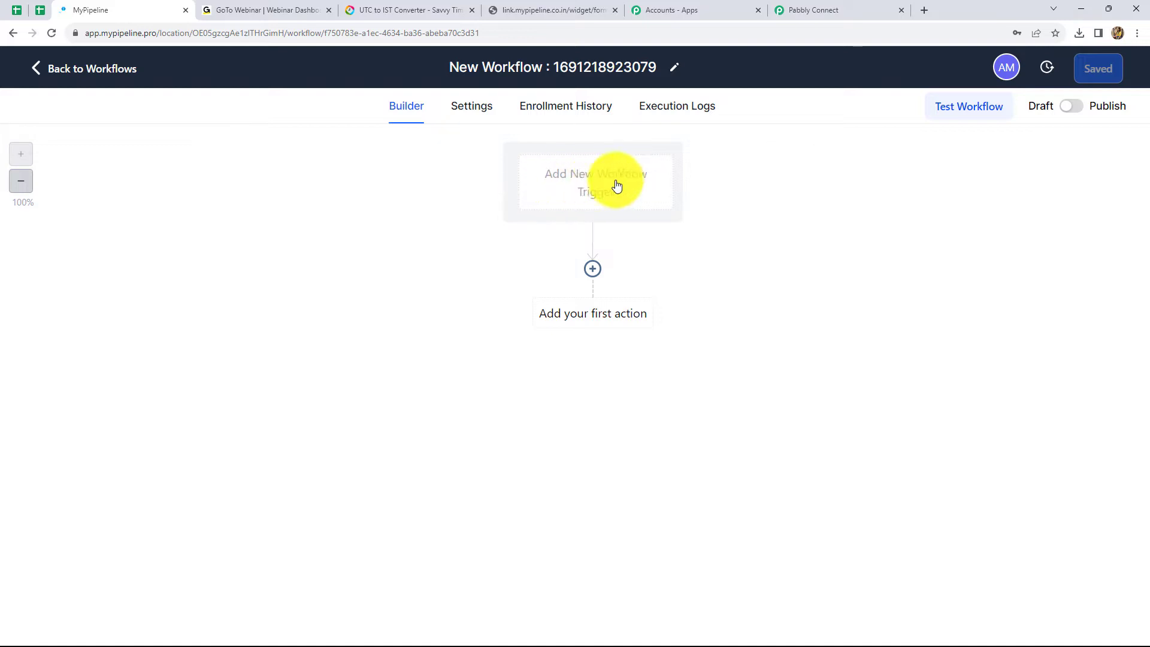
- Add and save a Form Submitted trigger, found by searching 'For'
{"action": "left_click", "coordinate": [591, 189]}
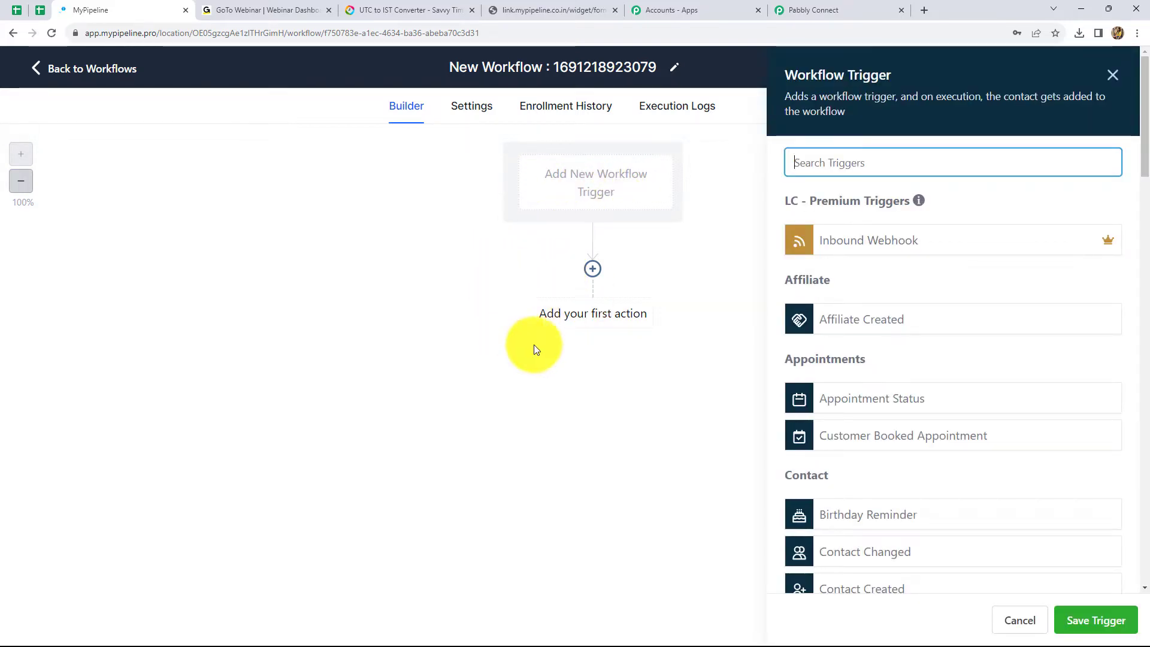
{"action": "left_click", "coordinate": [803, 169]}
{"action": "type", "text": "For"}
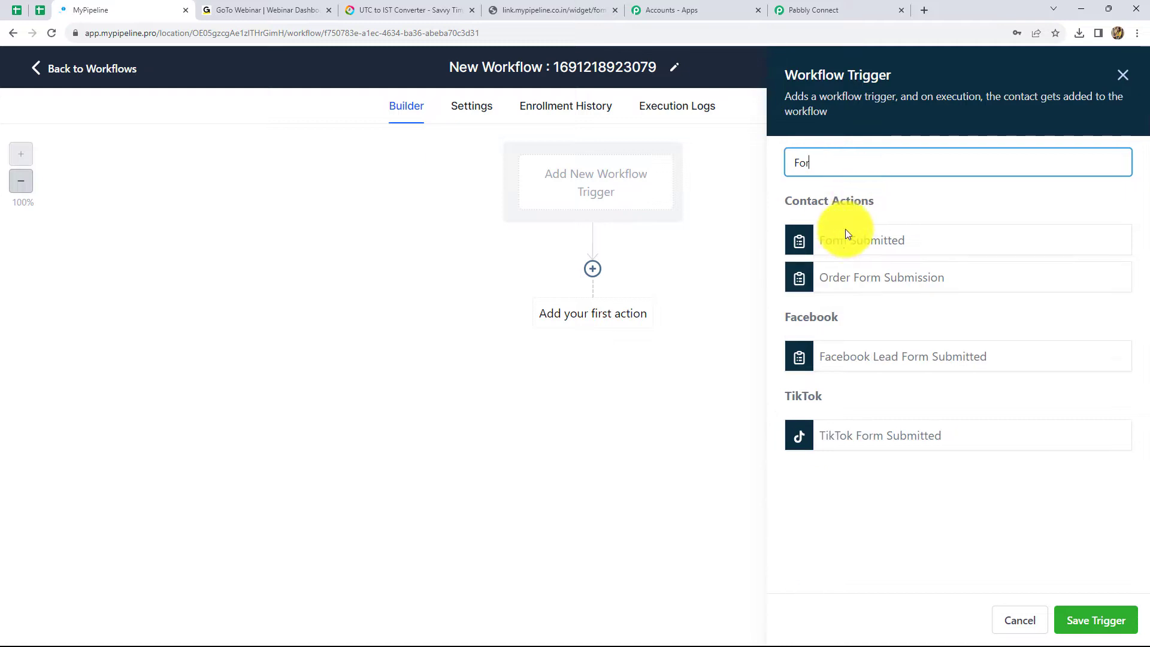
{"action": "left_click", "coordinate": [846, 234]}
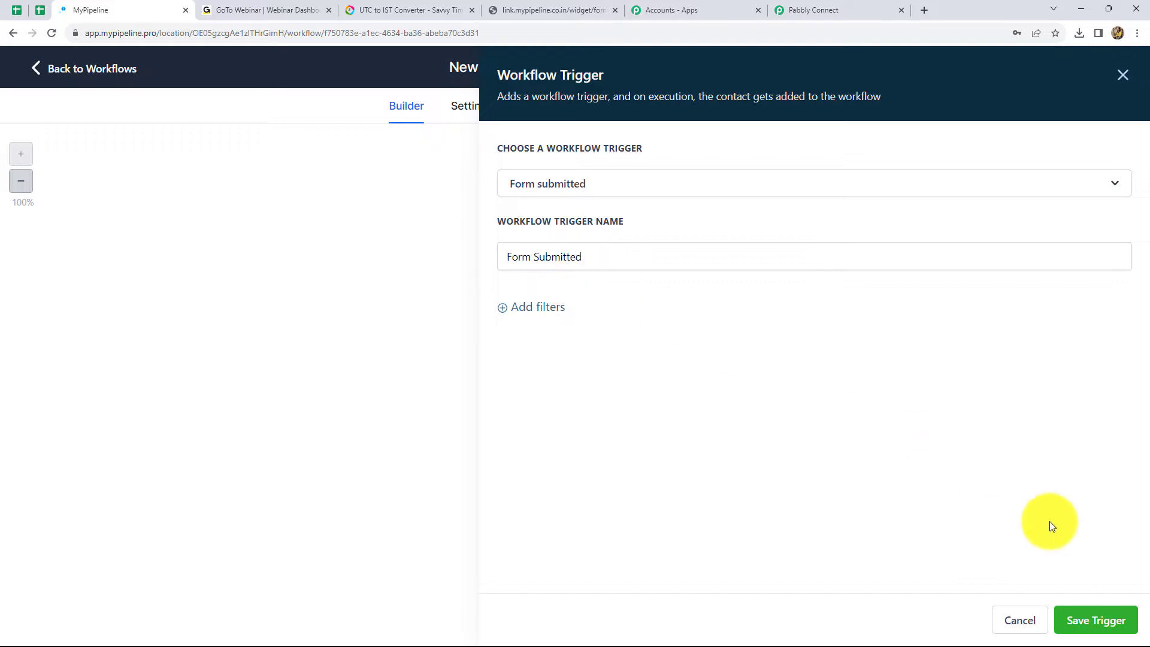
{"action": "left_click", "coordinate": [1091, 630]}
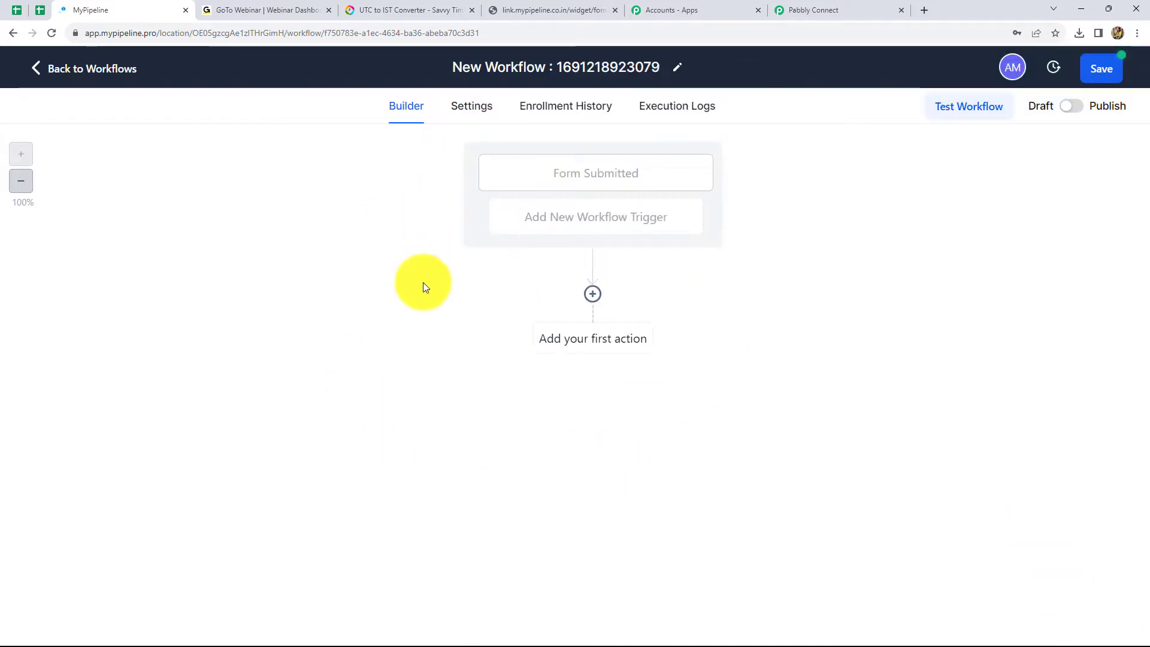
- Add a Webhook action as the workflow's first action
{"action": "left_click", "coordinate": [570, 343]}
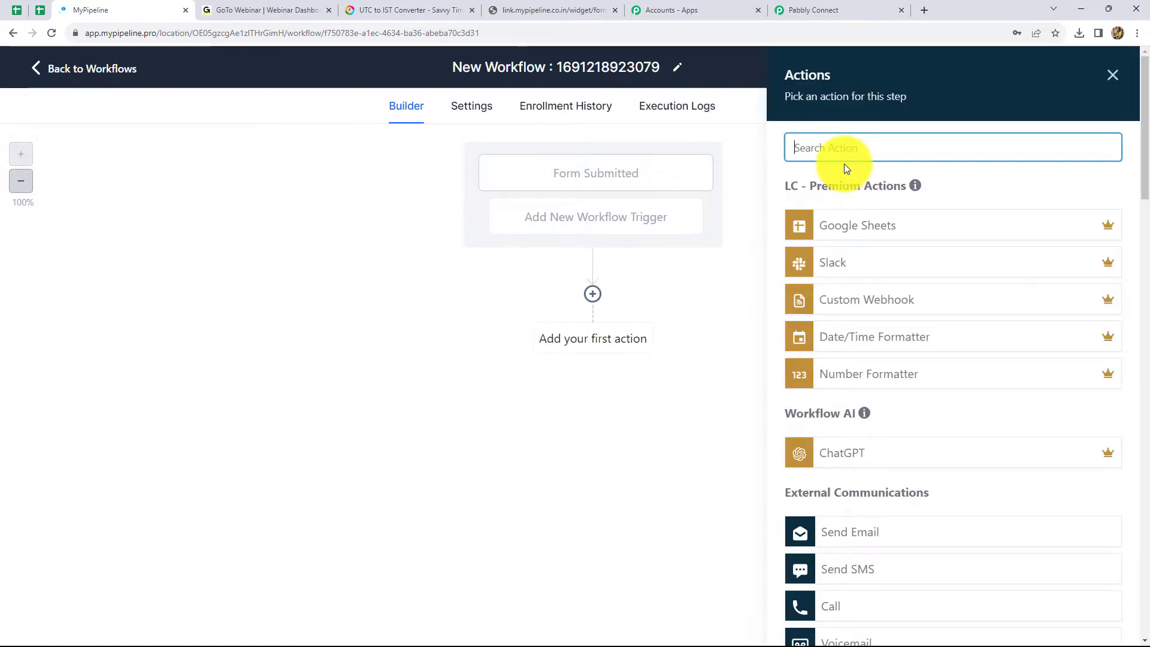
{"action": "type", "text": "we"}
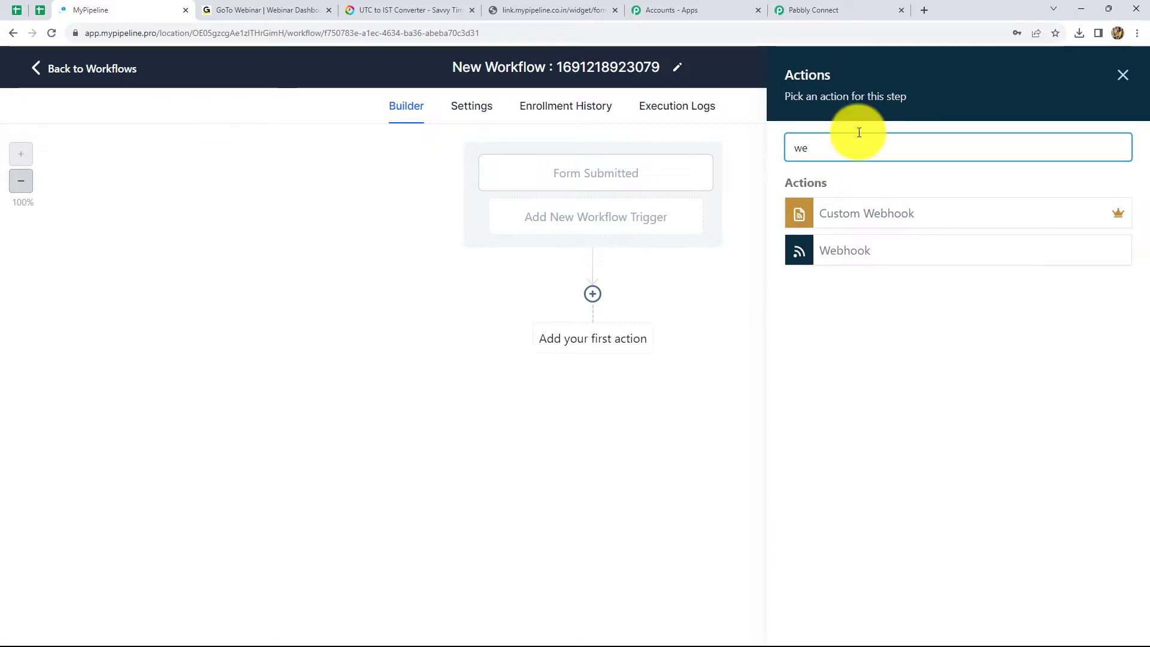
{"action": "left_click", "coordinate": [820, 257]}
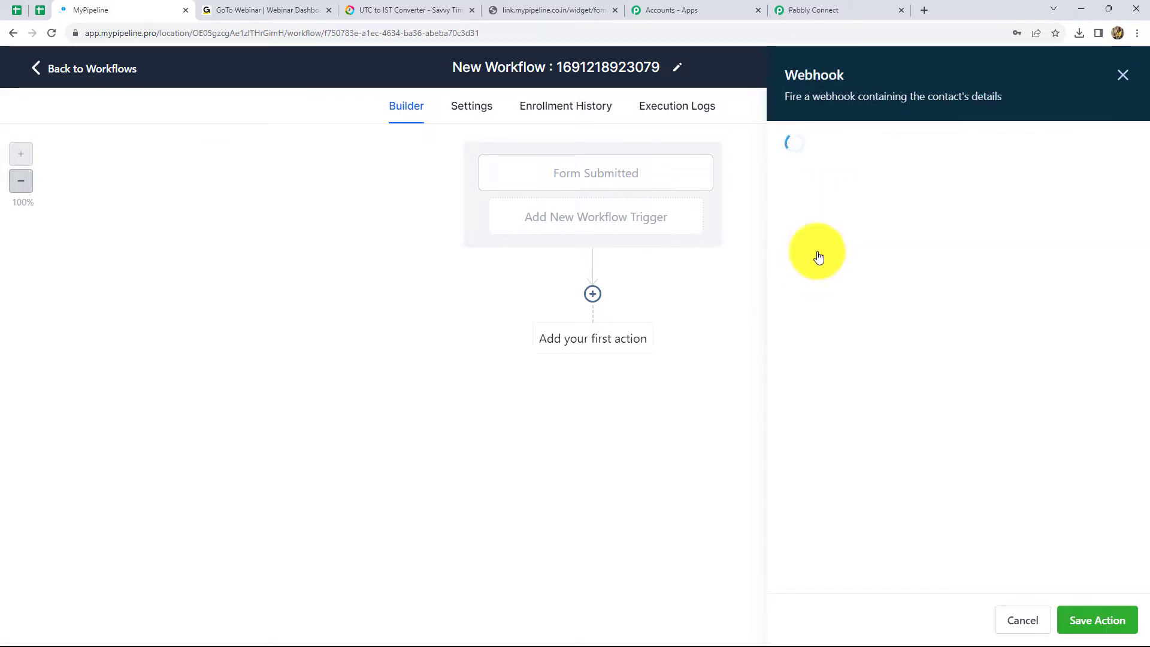
{"action": "left_click", "coordinate": [928, 304]}
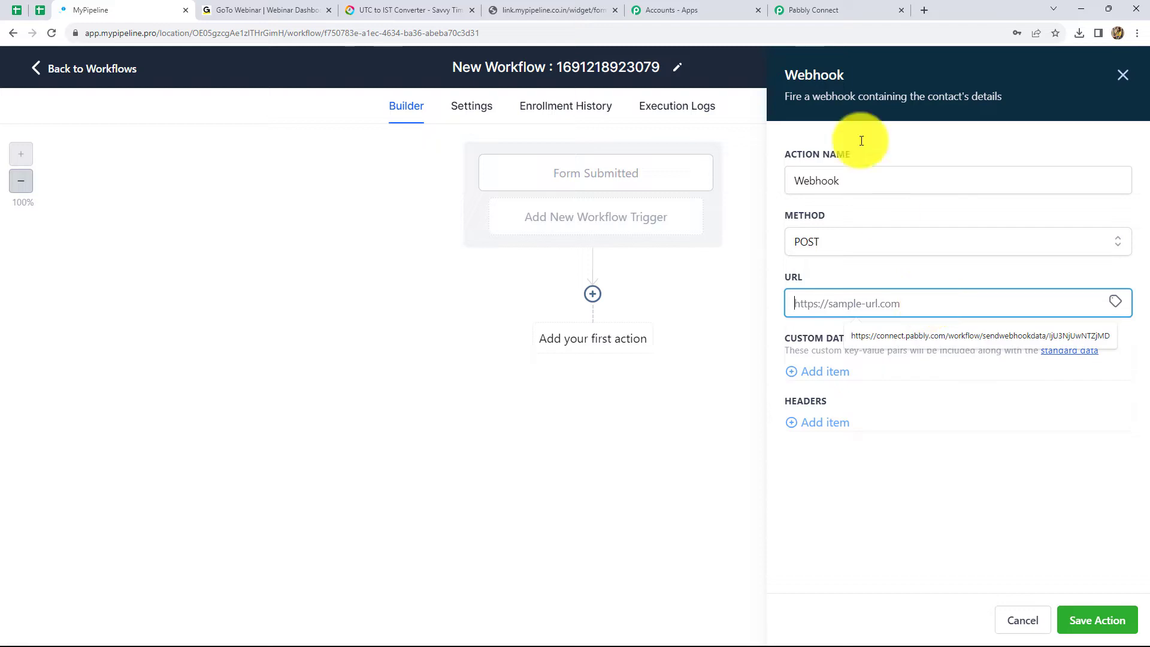
- Paste the copied Pabbly Connect webhook URL, keep the POST method, and save the action
{"action": "left_click", "coordinate": [803, 10]}
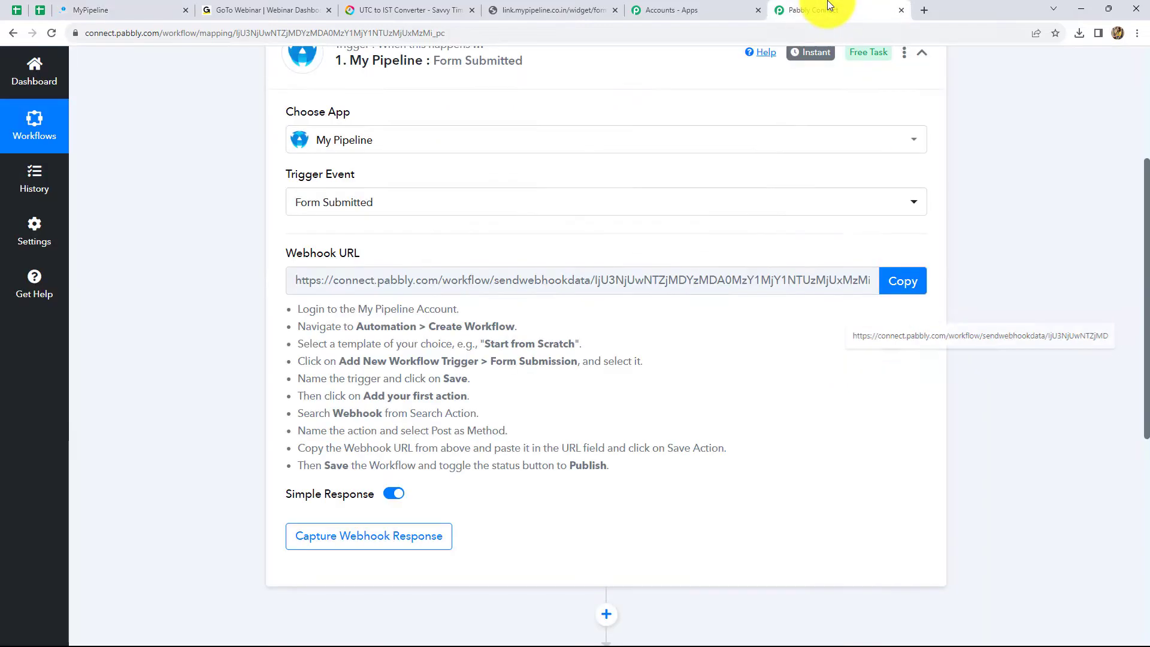
{"action": "left_click", "coordinate": [903, 282]}
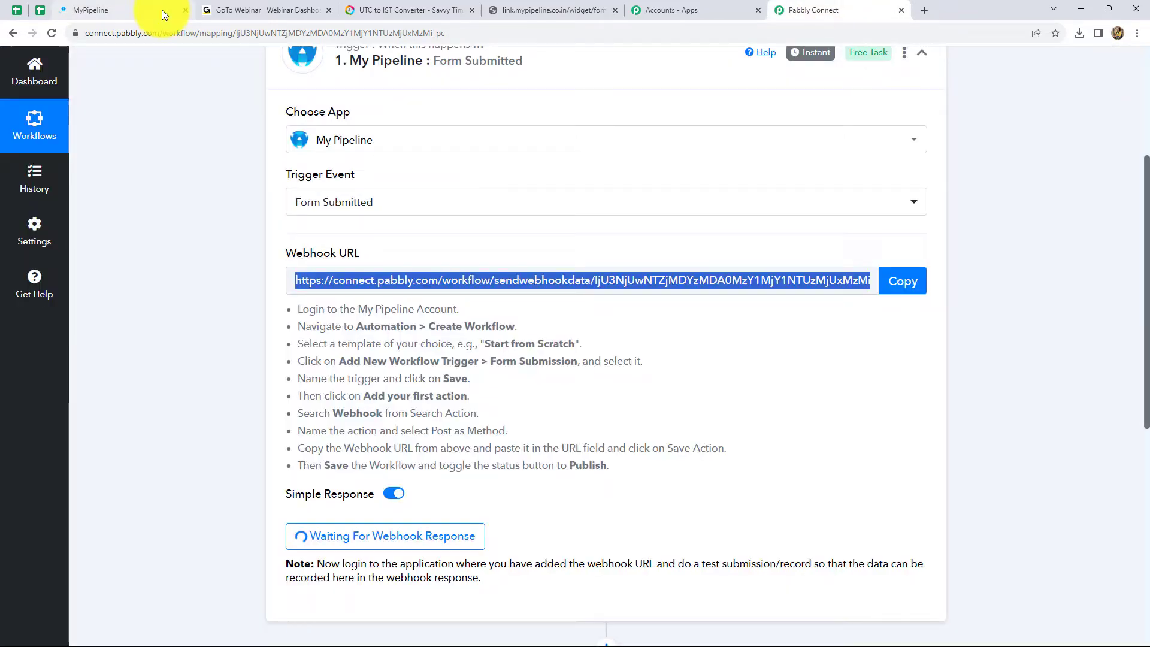
{"action": "left_click", "coordinate": [89, 10]}
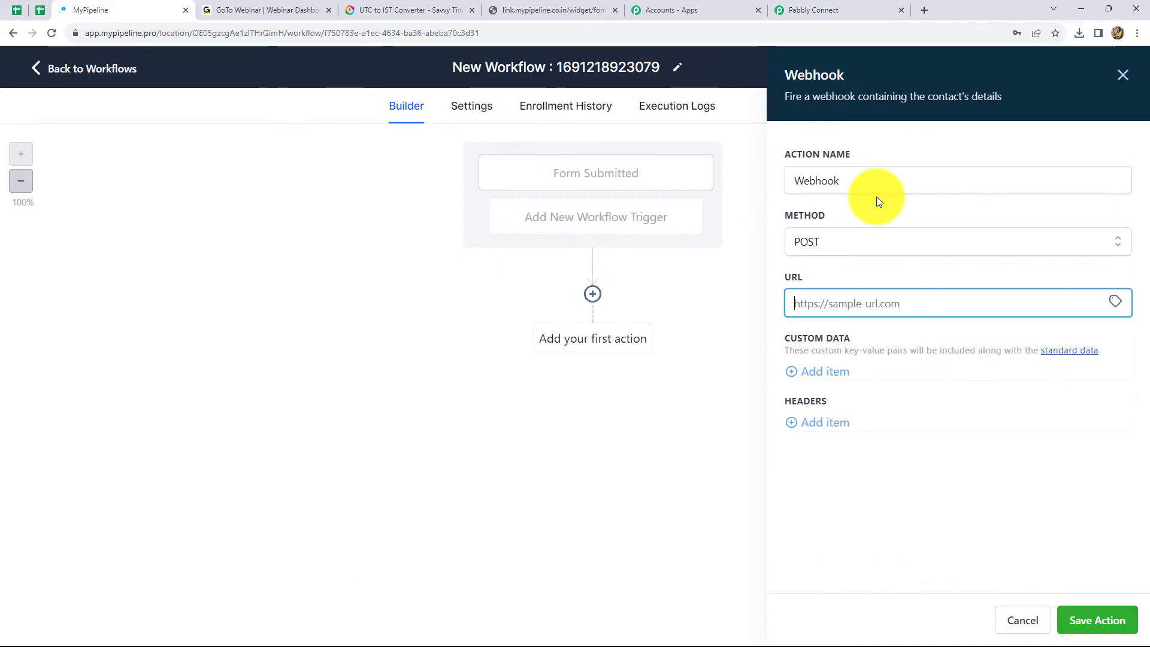
{"action": "key", "text": "ctrl+v"}
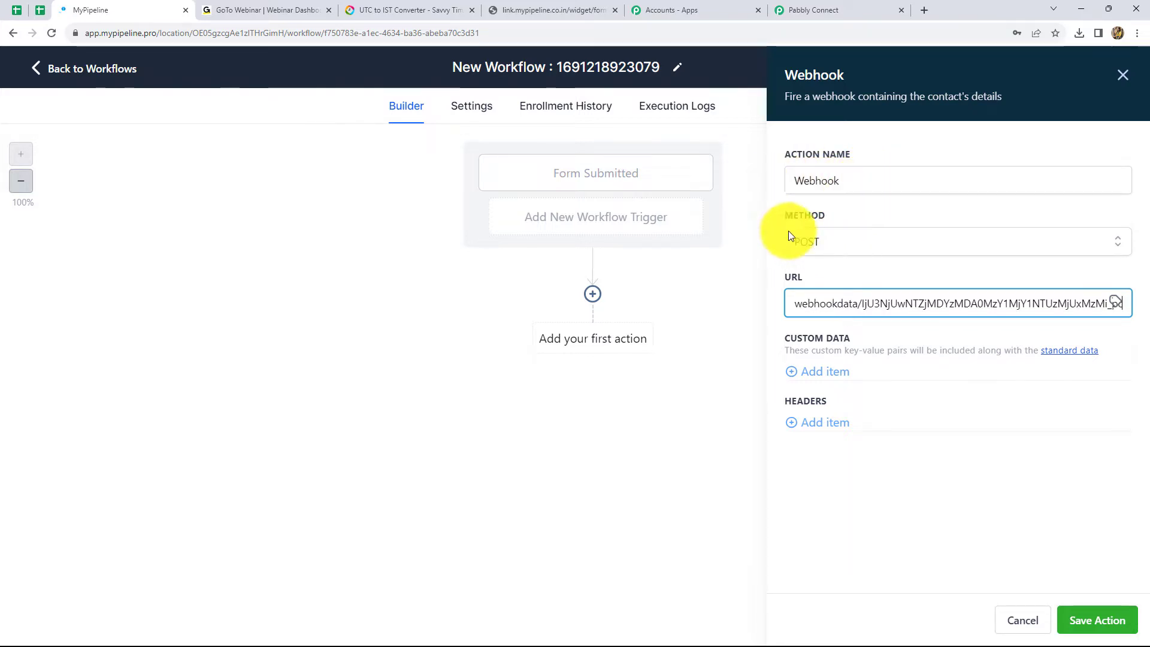
{"action": "left_click", "coordinate": [846, 238]}
{"action": "left_click", "coordinate": [847, 241]}
{"action": "left_click", "coordinate": [847, 277]}
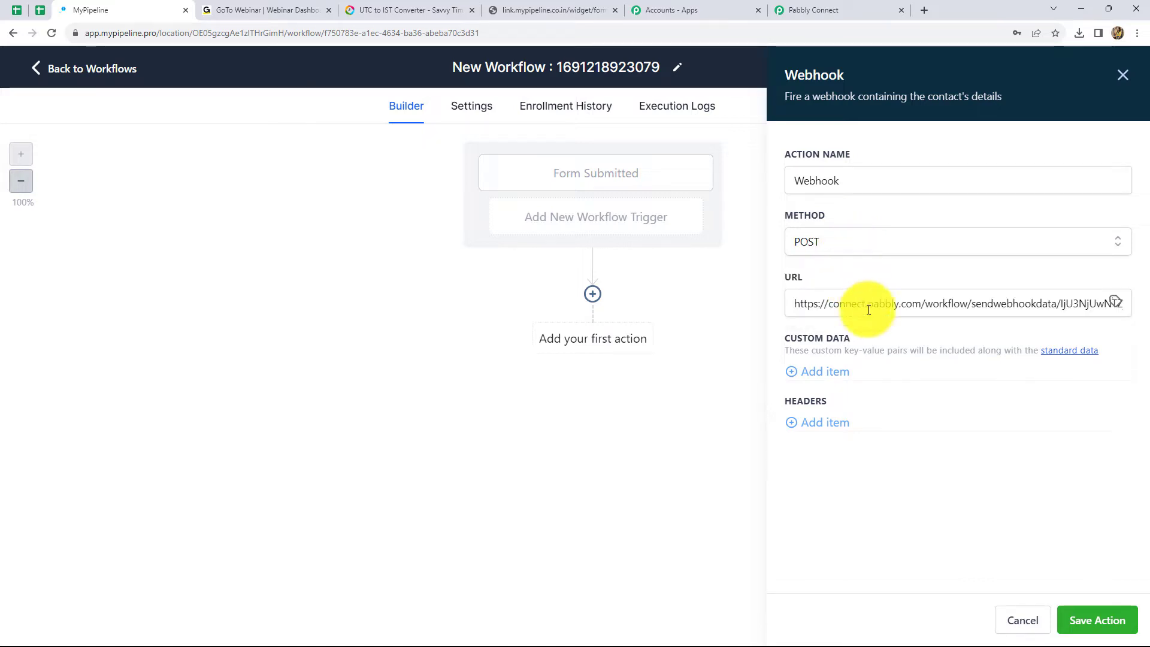
{"action": "left_click", "coordinate": [1096, 620]}
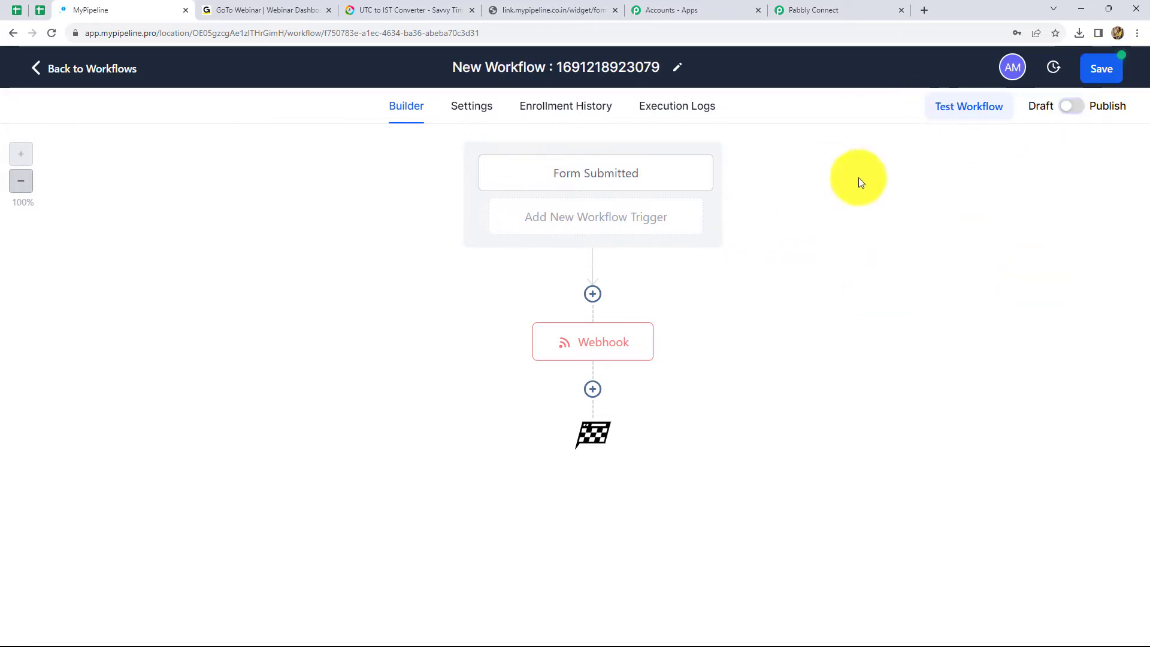
- Publish the MyPipeline workflow, return to the workflows list, and go back to Pabbly Connect
{"action": "left_click", "coordinate": [1072, 107]}
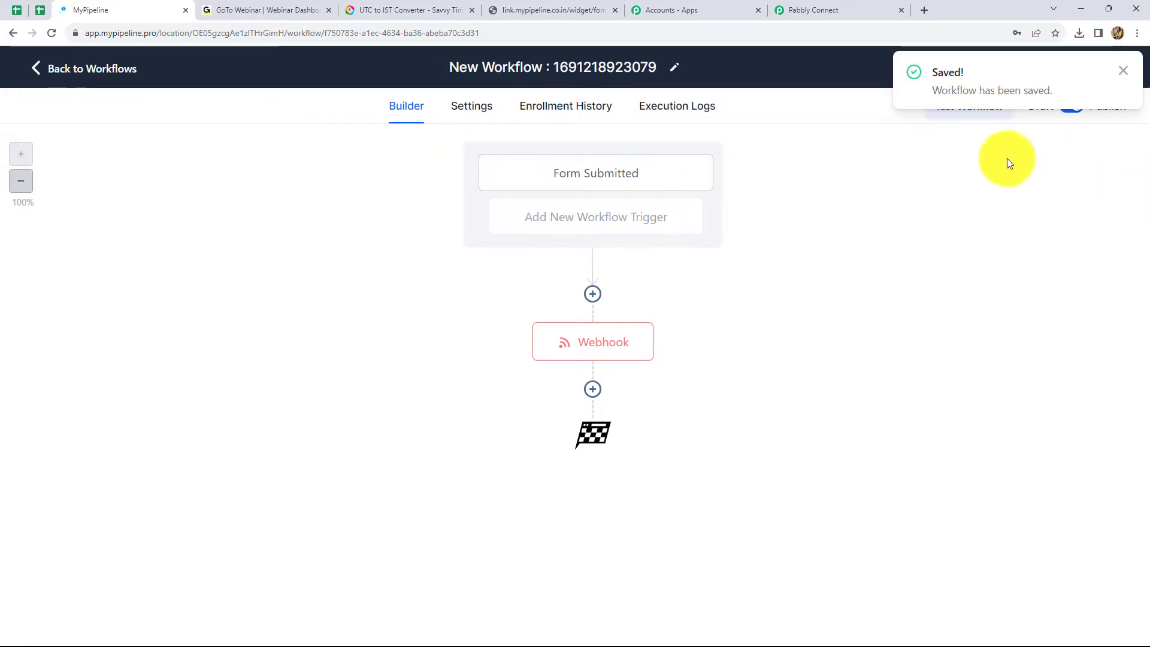
{"action": "left_click", "coordinate": [88, 64]}
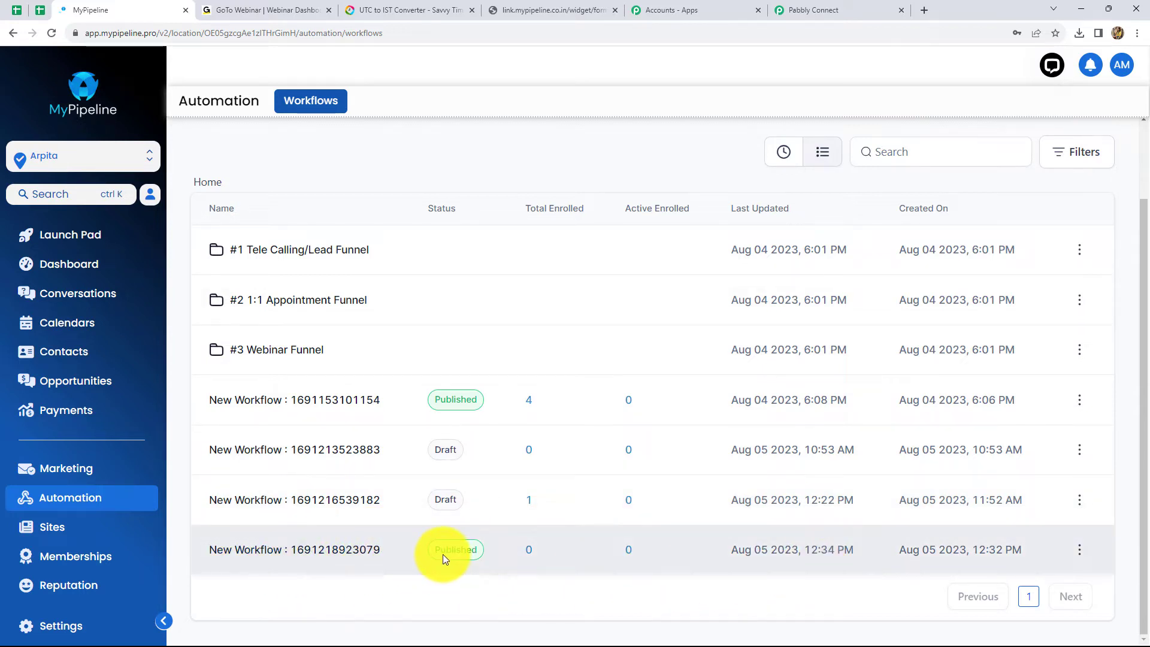
{"action": "left_click", "coordinate": [799, 7]}
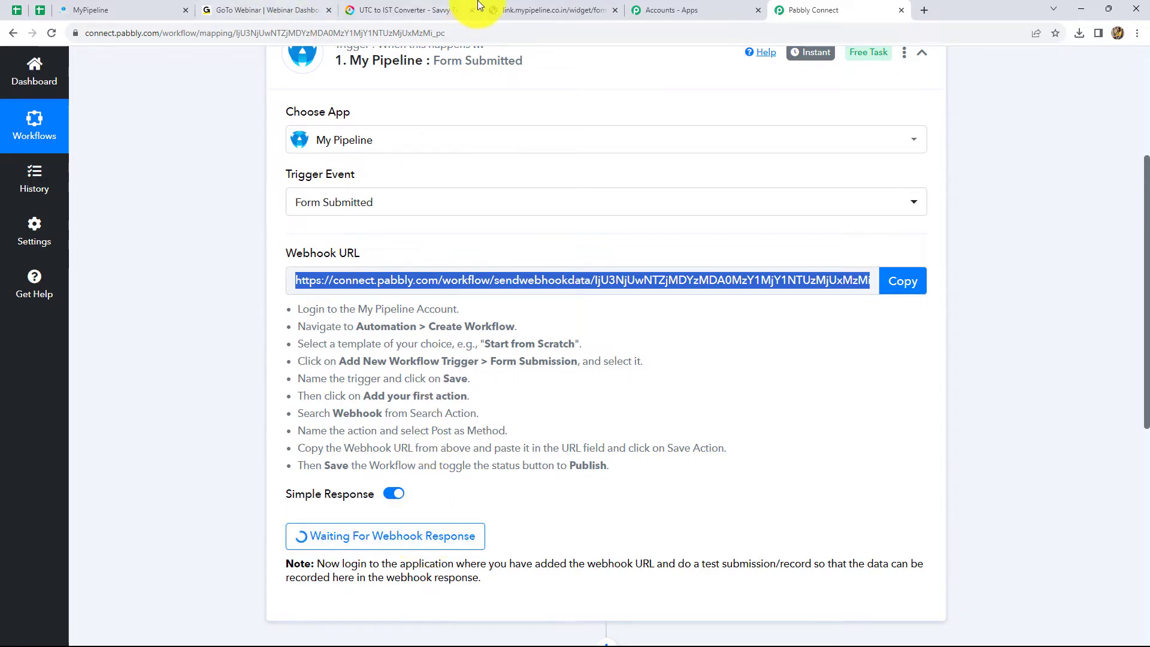
- Switch to the link.mypipeline.co.in callback request form
{"action": "left_click", "coordinate": [515, 8]}
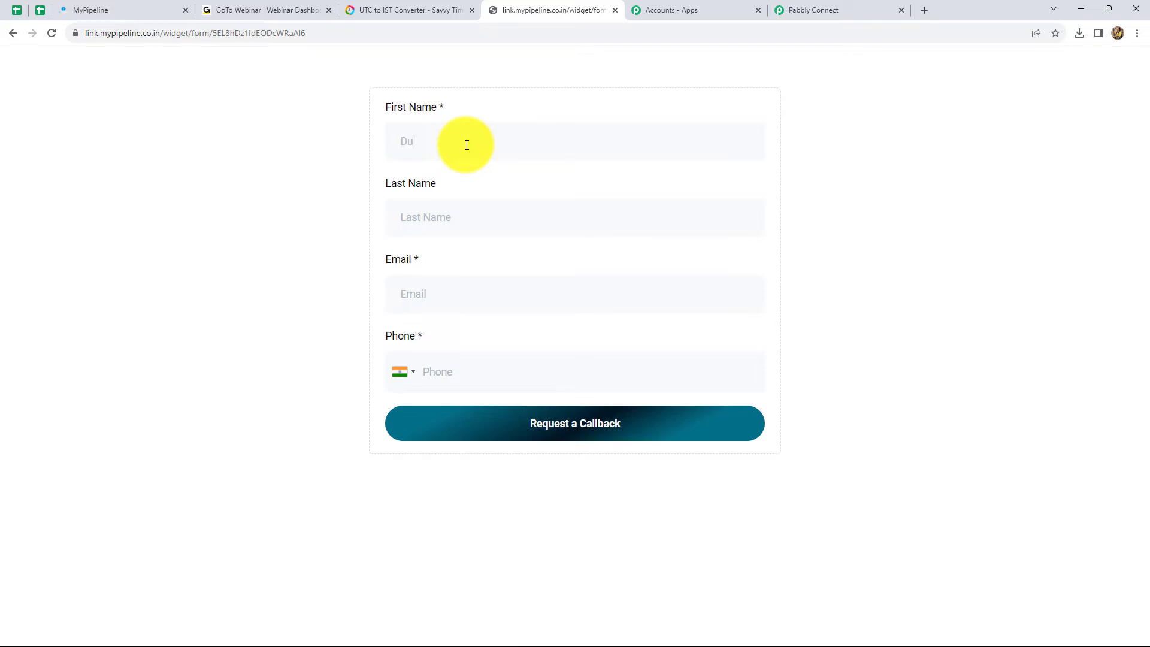
- Fill in a test contact's first and last name, e-mail and phone, then request a callback
{"action": "type", "text": "my"}
{"action": "left_click", "coordinate": [452, 207]}
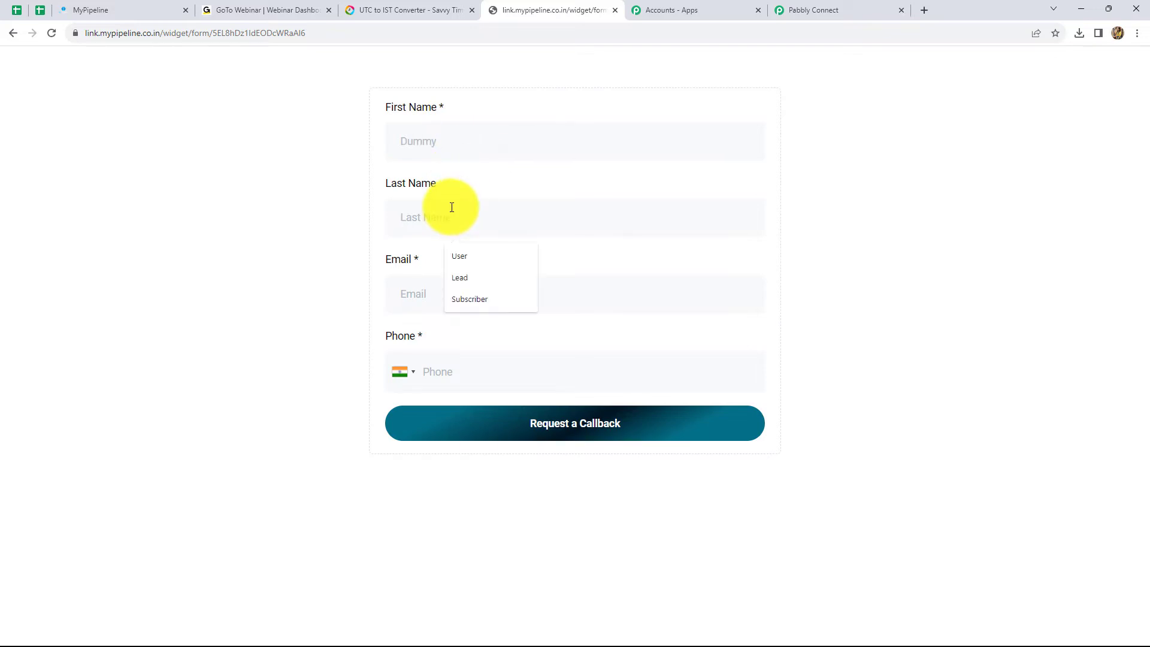
{"action": "type", "text": "User"}
{"action": "left_click", "coordinate": [421, 297]}
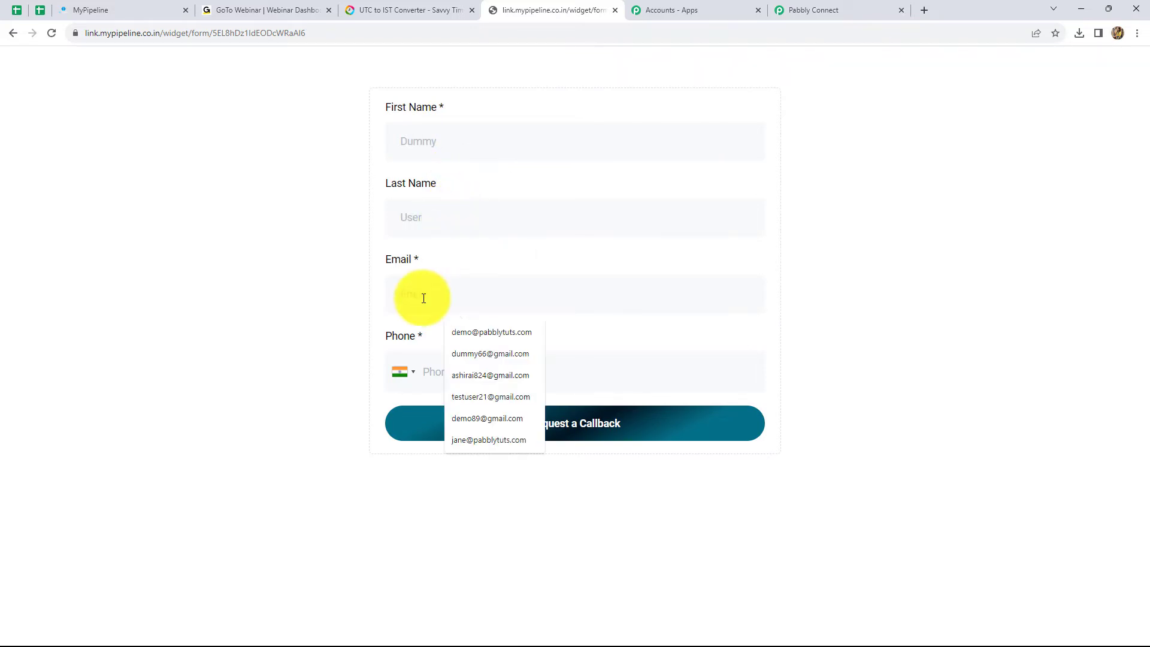
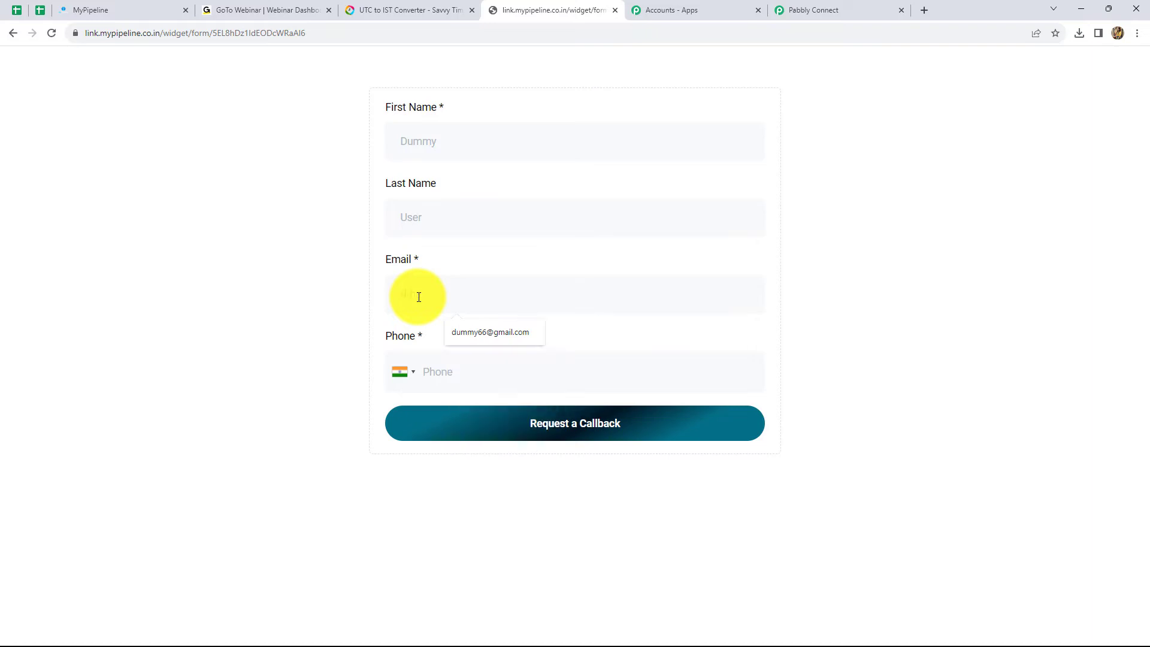
{"action": "left_click", "coordinate": [446, 371]}
{"action": "type", "text": "088888888888"}
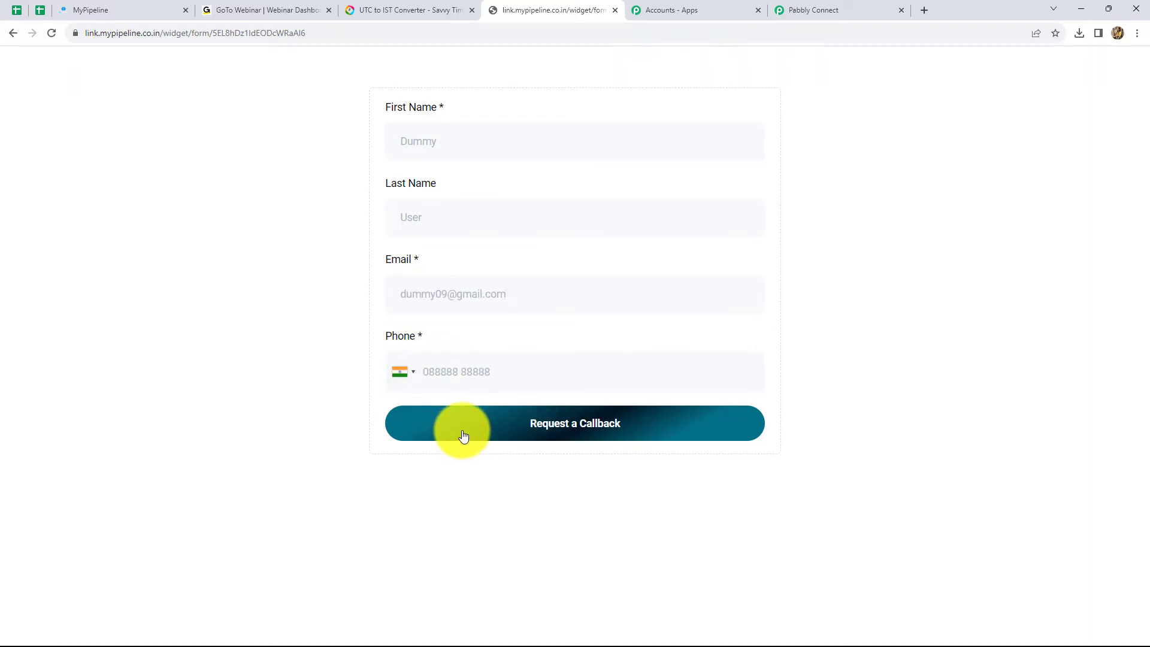
{"action": "left_click", "coordinate": [463, 437]}
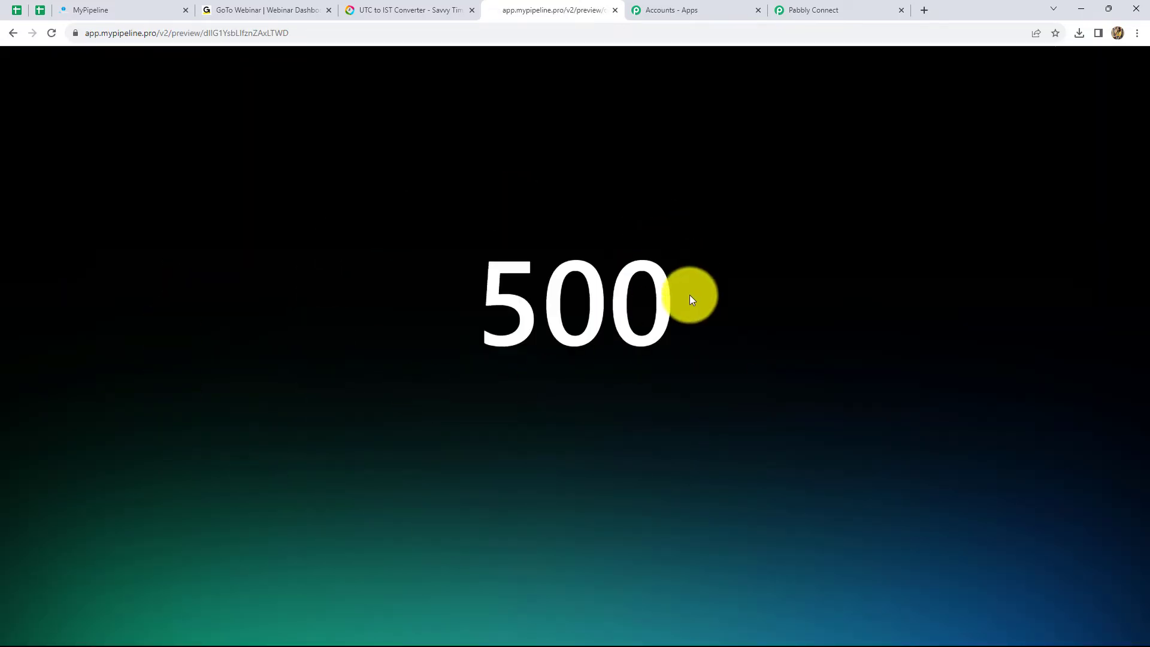
- Return to Pabbly Connect and review the received test submission data
{"action": "left_click", "coordinate": [792, 23]}
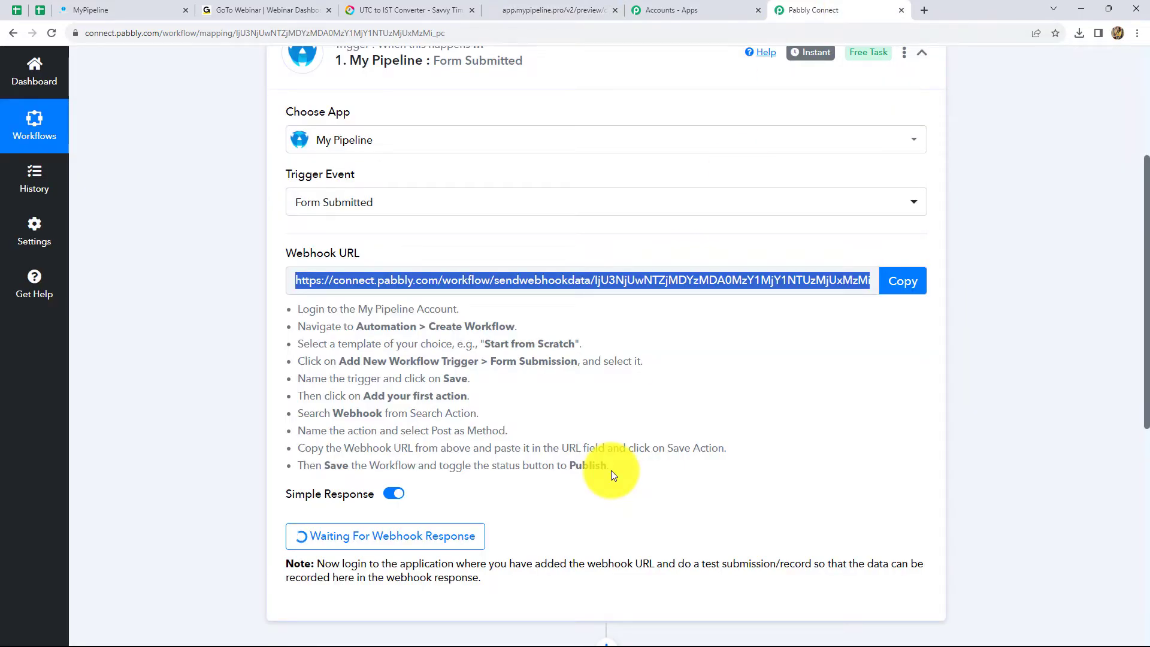
{"action": "scroll", "coordinate": [610, 469], "scroll_direction": "down", "scroll_amount": 7}
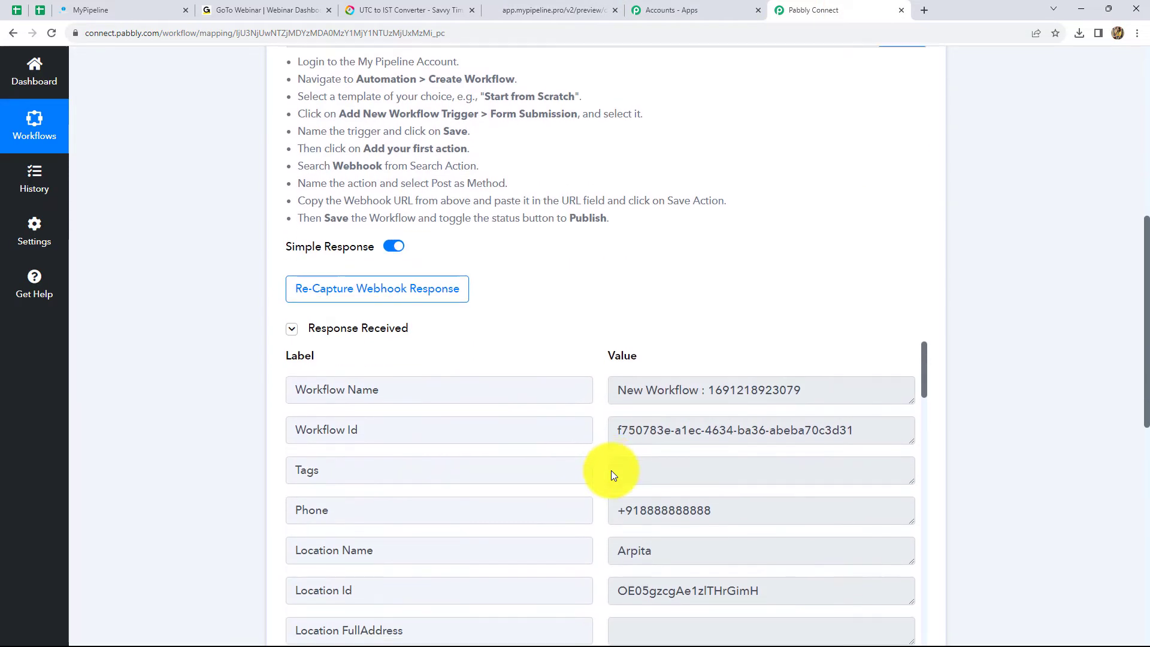
{"action": "scroll", "coordinate": [699, 404], "scroll_direction": "down", "scroll_amount": 6}
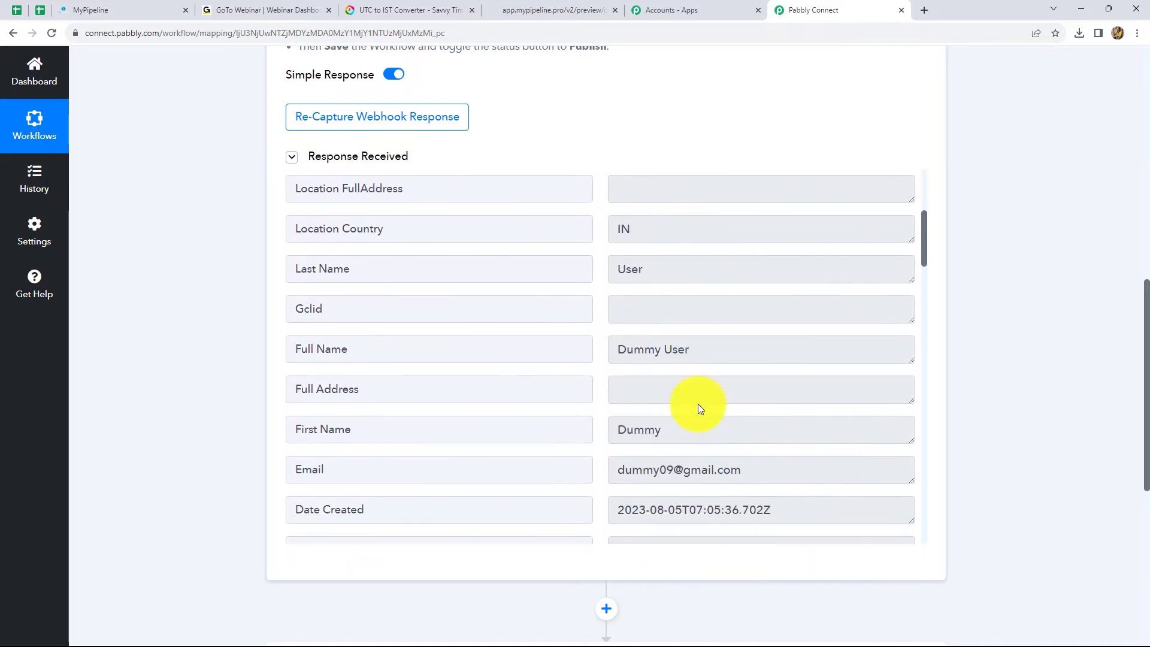
{"action": "scroll", "coordinate": [727, 419], "scroll_direction": "down", "scroll_amount": 2}
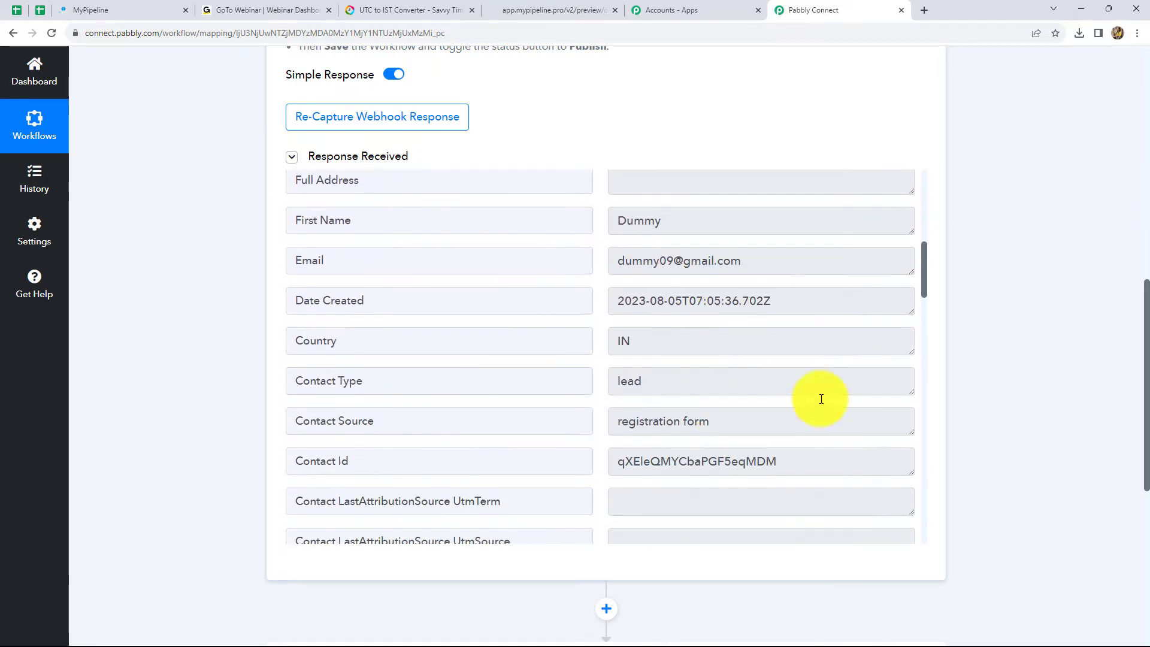
{"action": "scroll", "coordinate": [993, 369], "scroll_direction": "down", "scroll_amount": 3}
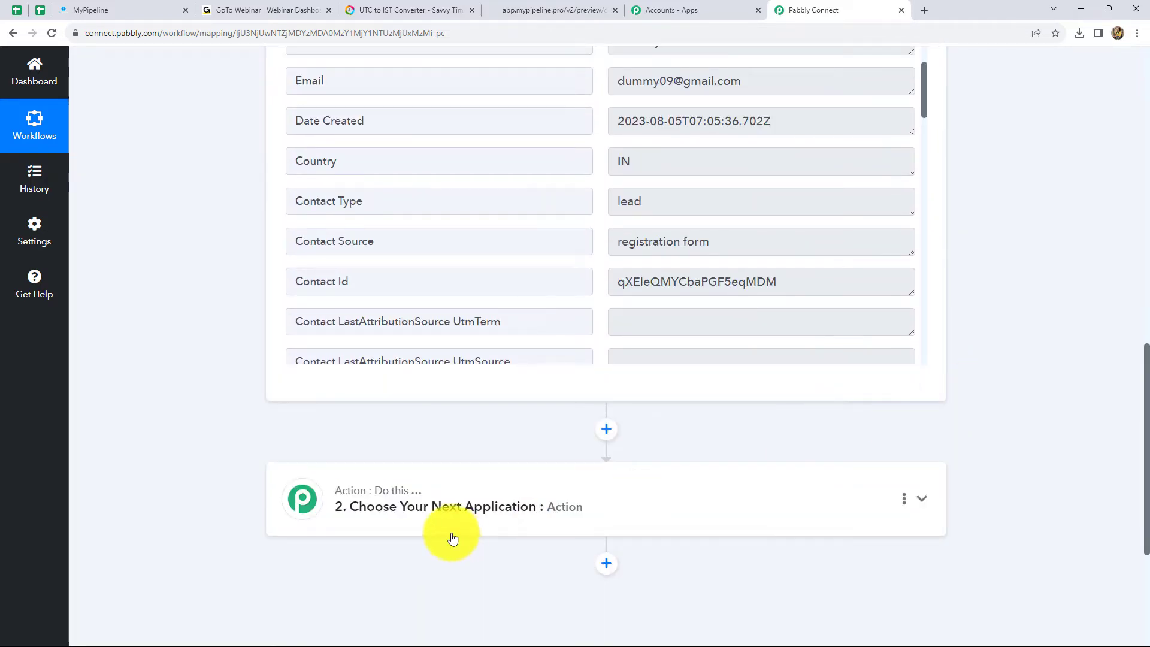
- Set step 2 to GoToWebinar's Create Registrant event and open its account connection
{"action": "left_click", "coordinate": [442, 500]}
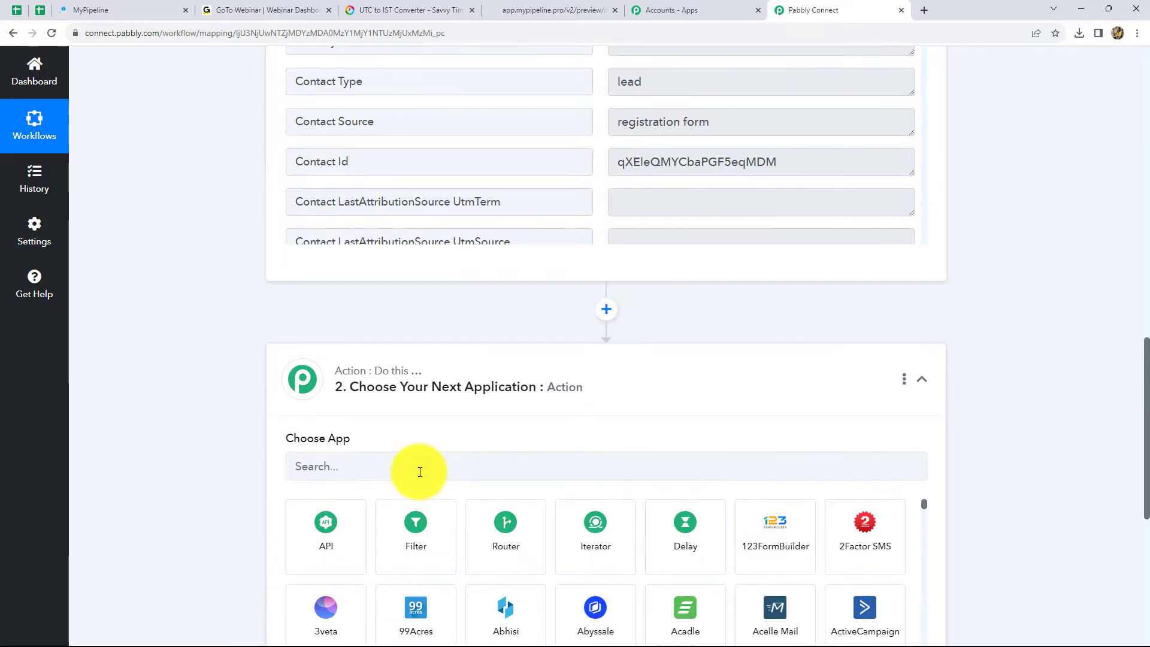
{"action": "scroll", "coordinate": [415, 452], "scroll_direction": "down", "scroll_amount": 3}
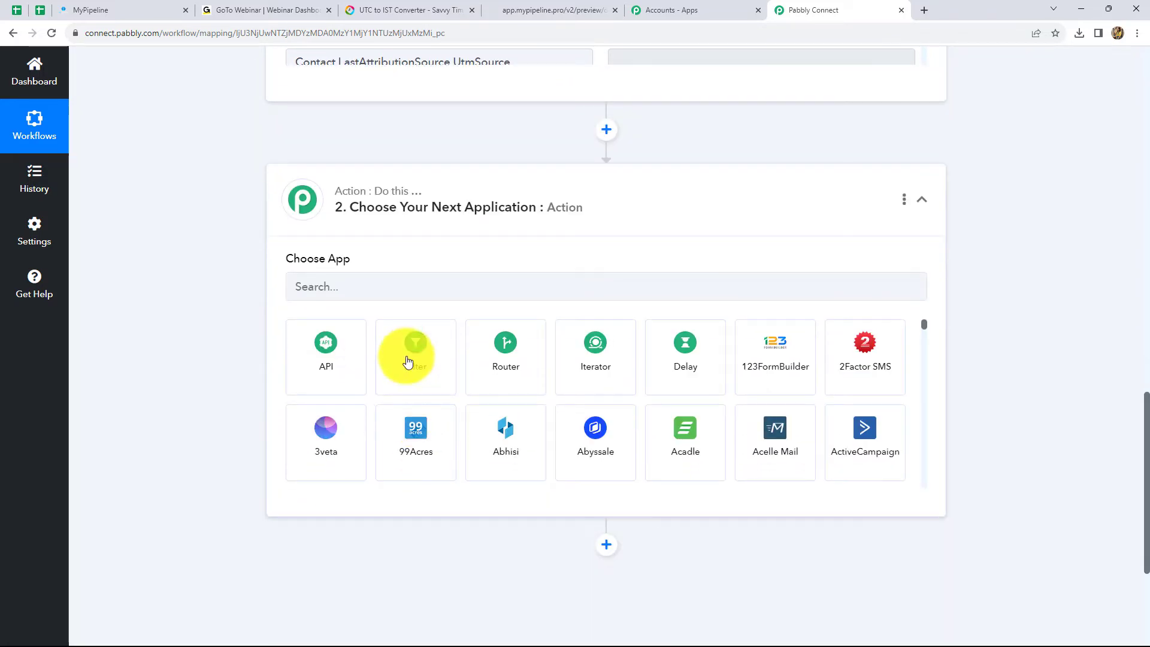
{"action": "left_click", "coordinate": [369, 289]}
{"action": "type", "text": "GoT"}
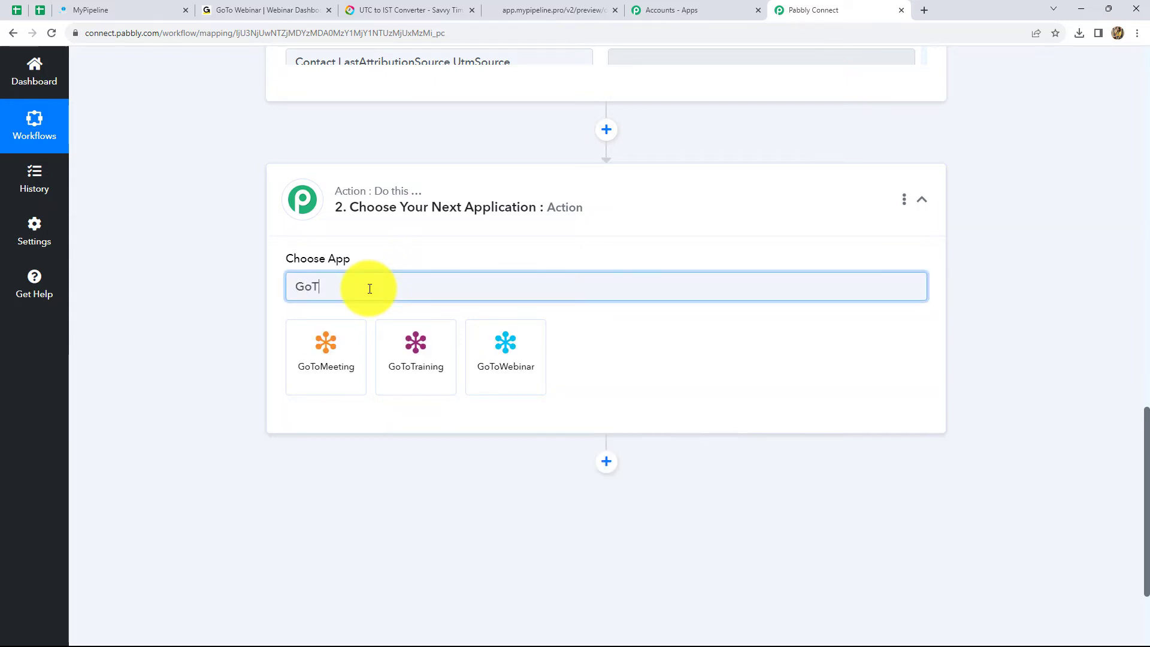
{"action": "left_click", "coordinate": [508, 359]}
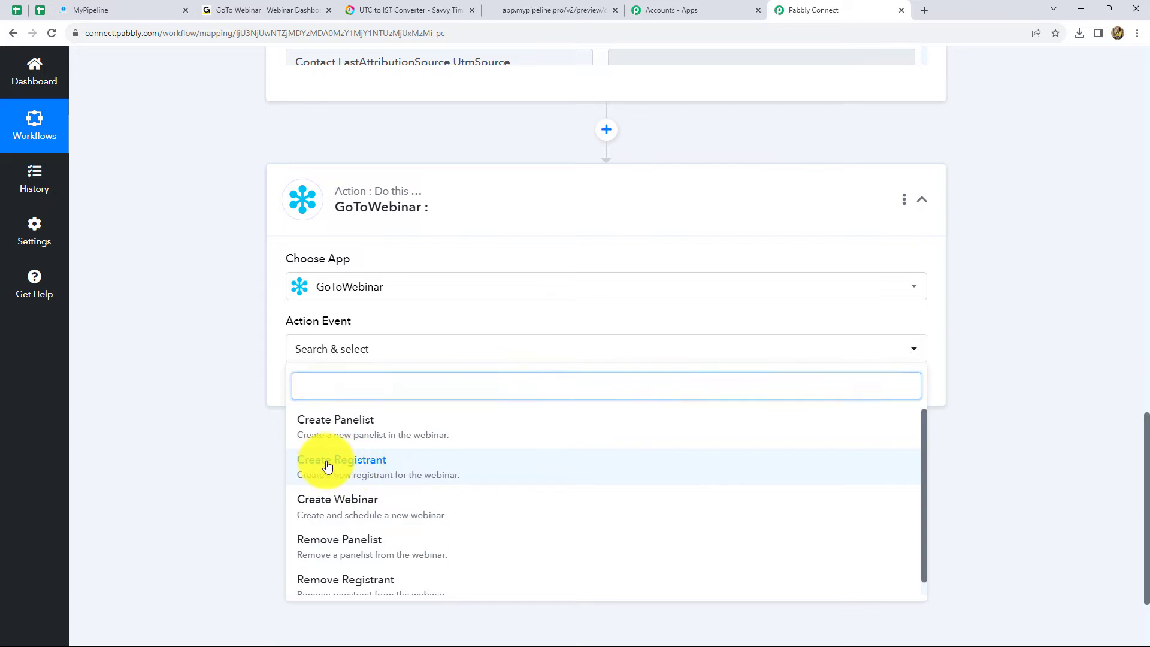
{"action": "left_click", "coordinate": [326, 466]}
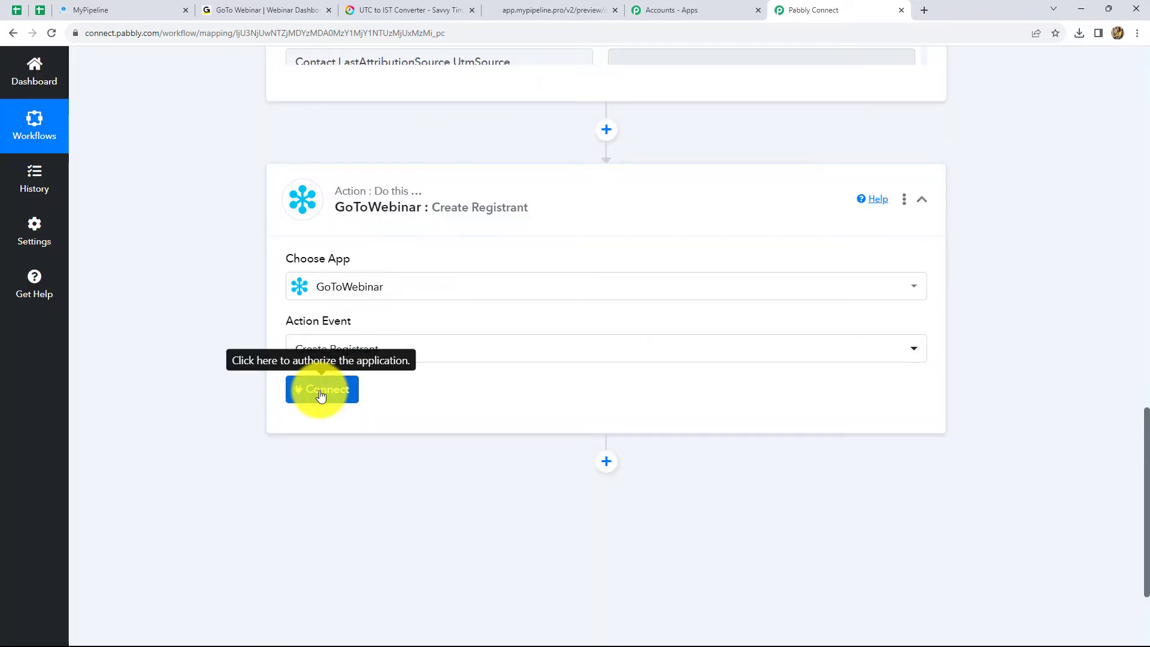
{"action": "left_click", "coordinate": [321, 393]}
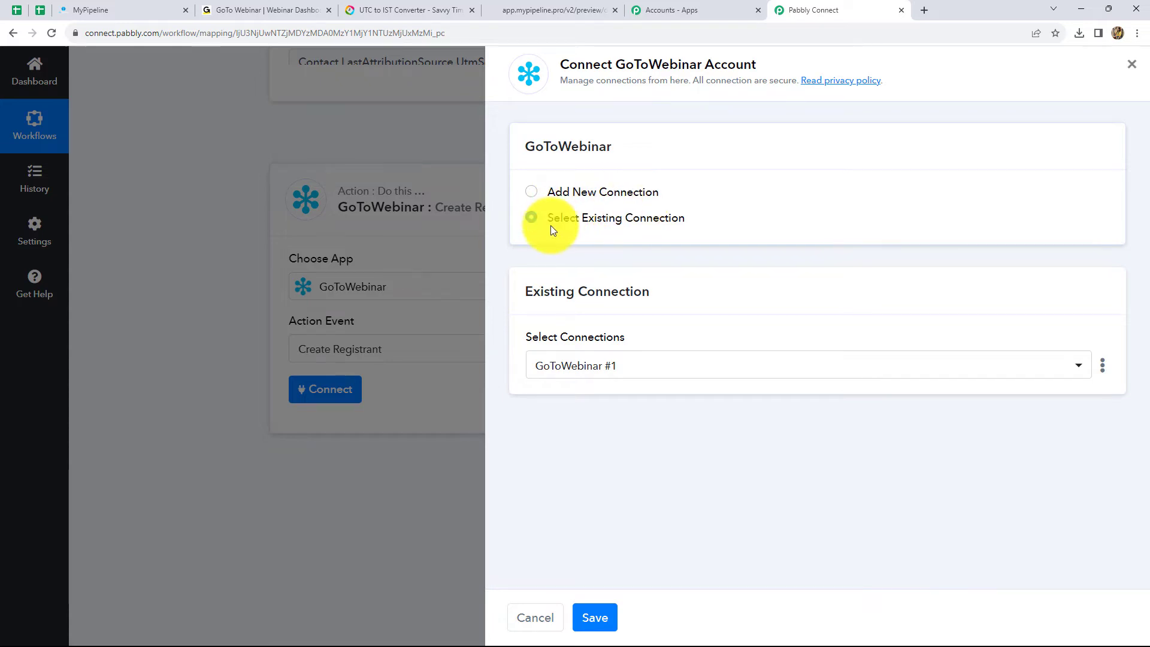
- Start adding a new GoToWebinar connection and check the GoTo Webinar dashboard
{"action": "left_click", "coordinate": [536, 196]}
{"action": "scroll", "coordinate": [599, 383], "scroll_direction": "down", "scroll_amount": 2}
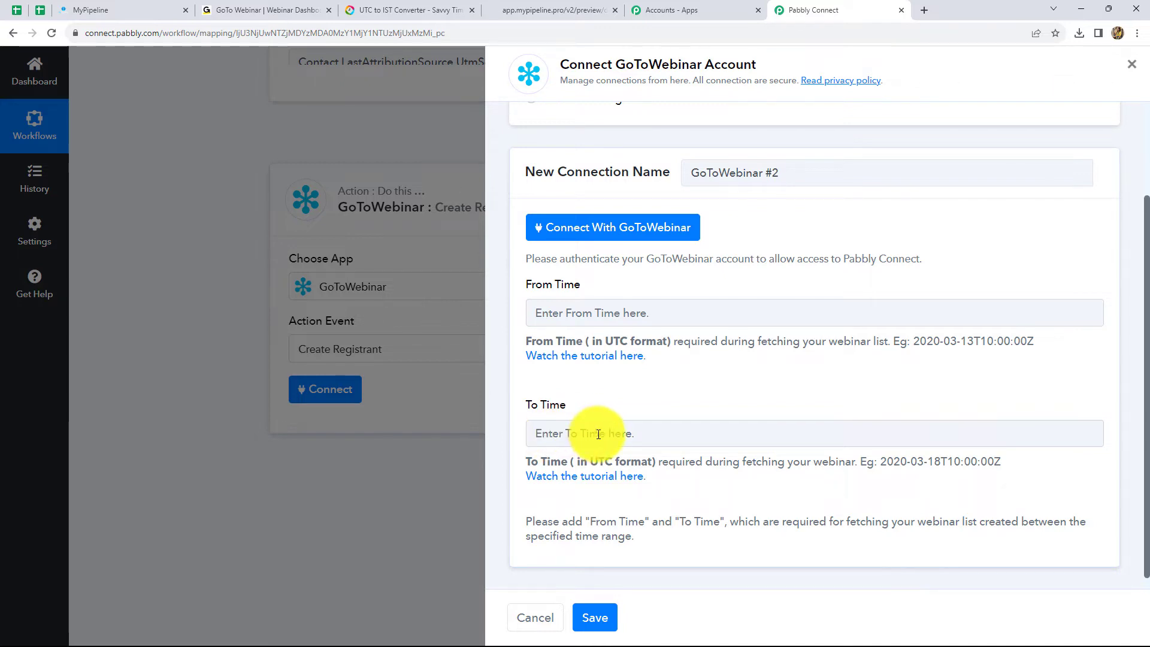
{"action": "left_click", "coordinate": [267, 10]}
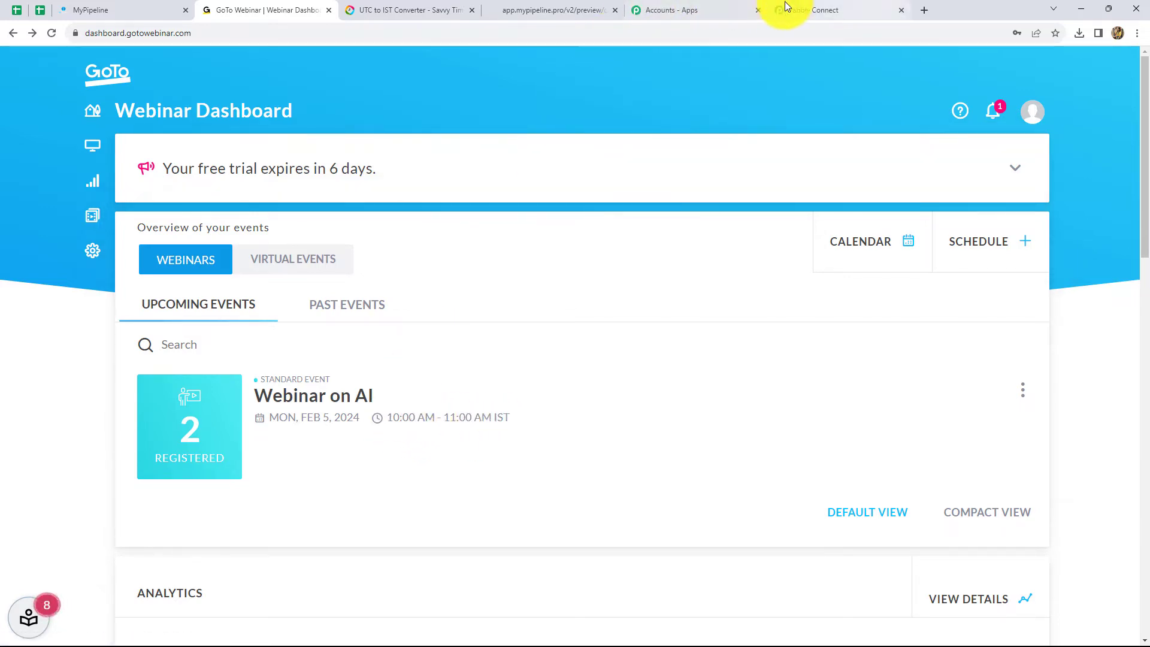
{"action": "left_click", "coordinate": [800, 8]}
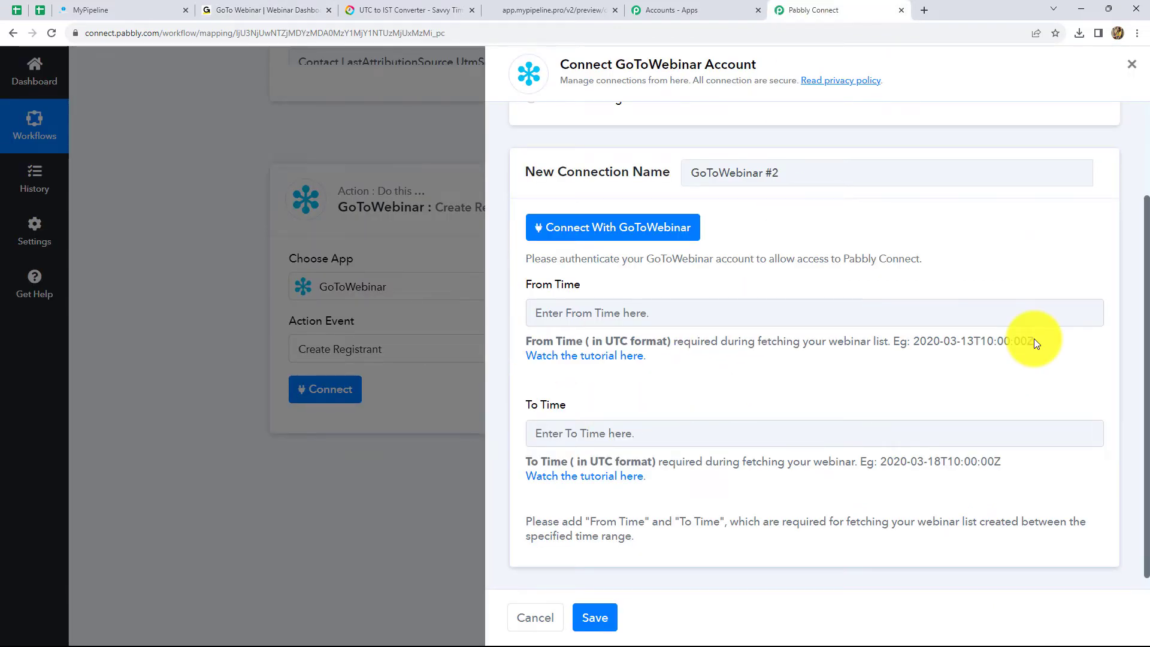
- Paste the example UTC date into From Time and edit it to 2024-02-05T10:00:00Z
{"action": "left_click_drag", "start_coordinate": [1033, 340], "coordinate": [911, 341]}
{"action": "key", "text": "ctrl+c"}
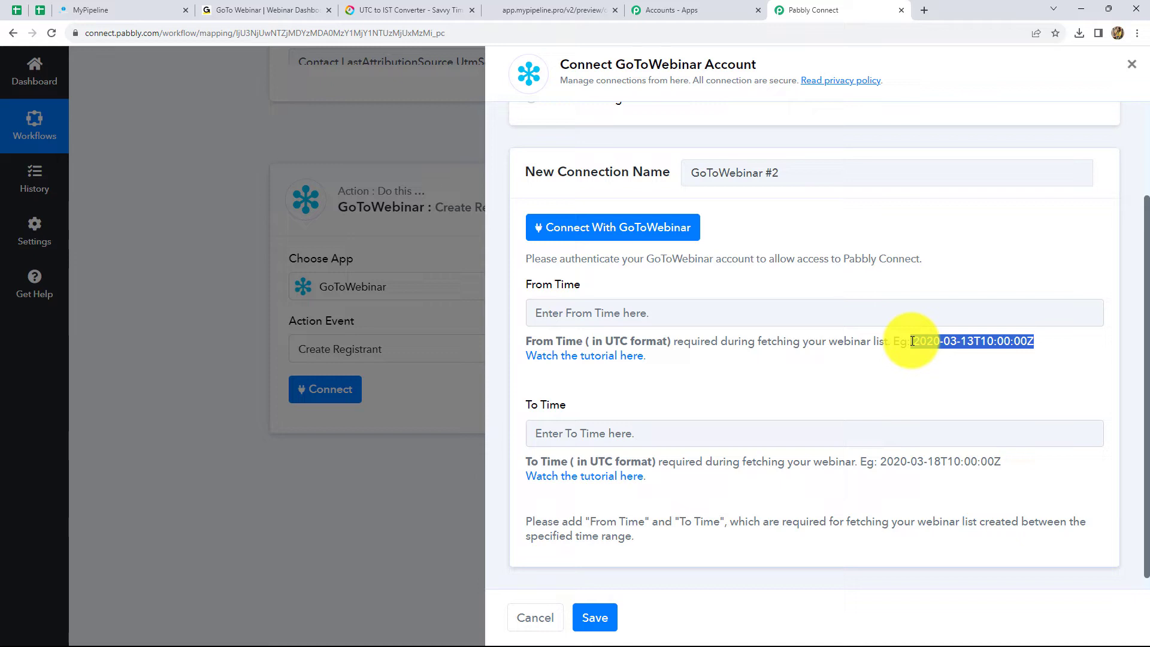
{"action": "left_click", "coordinate": [533, 314]}
{"action": "key", "text": "ctrl+v"}
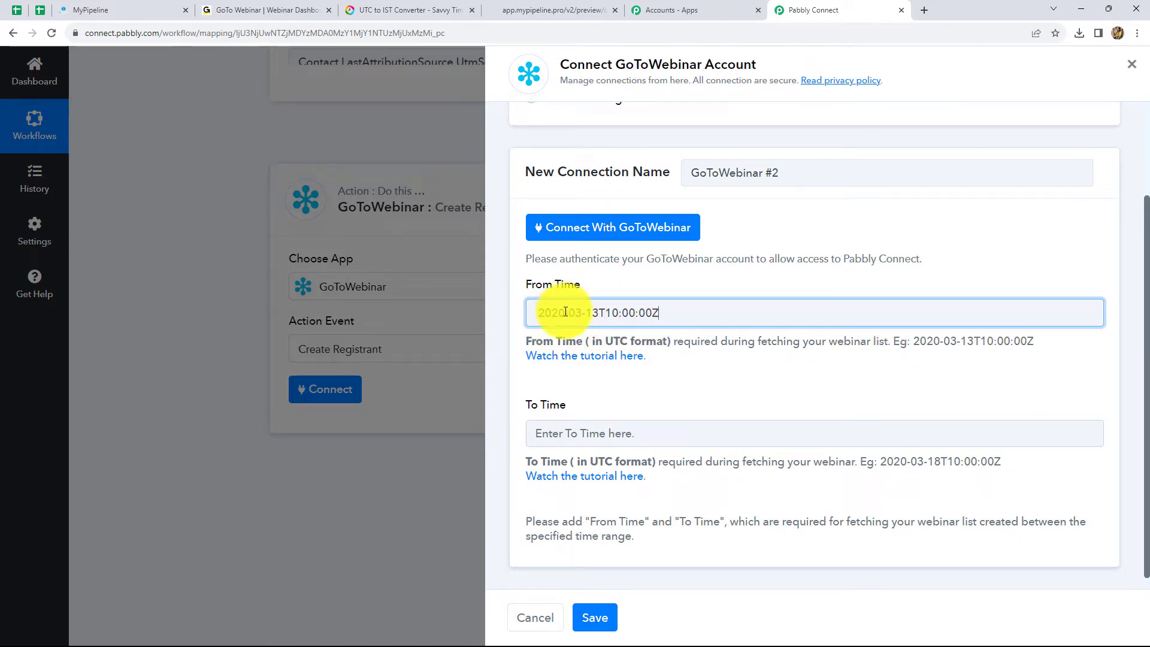
{"action": "key", "text": "BackSpace"}
{"action": "type", "text": "4"}
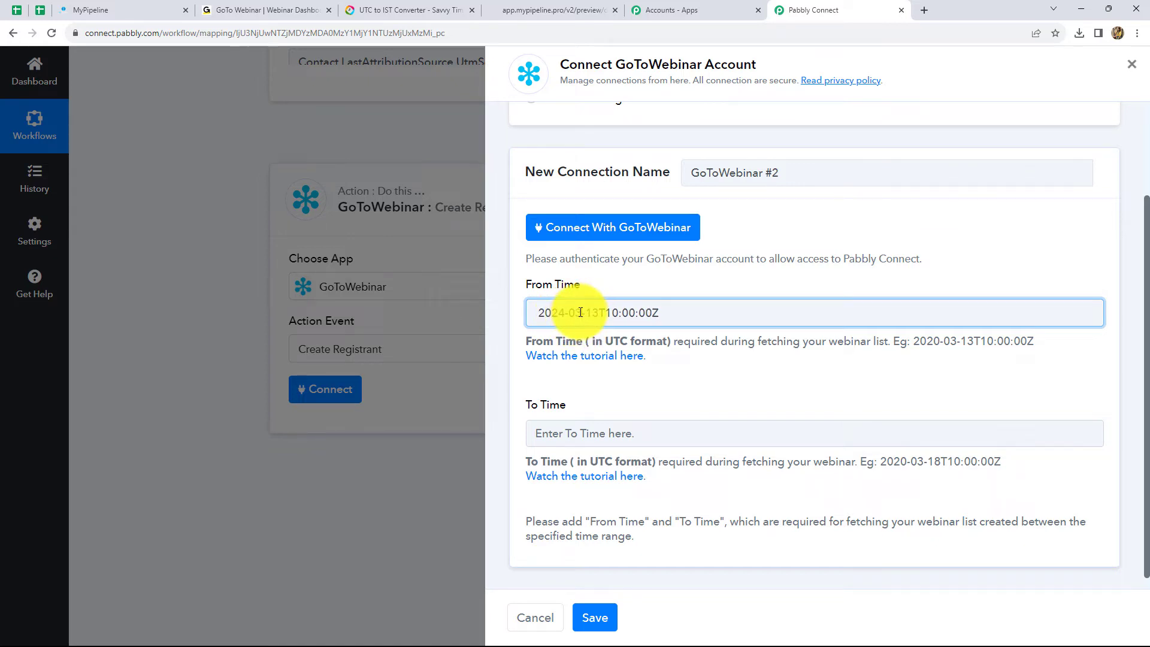
{"action": "key", "text": "BackSpace"}
{"action": "type", "text": "2"}
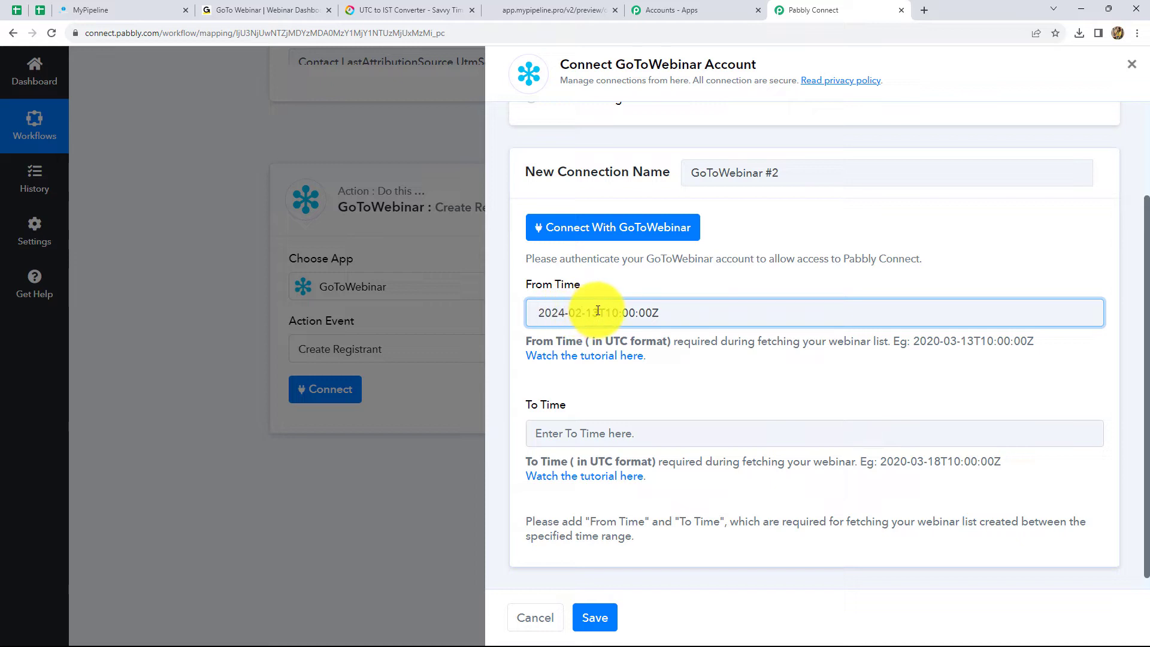
{"action": "key", "text": "BackSpace"}
{"action": "key", "text": "BackSpace"}
{"action": "type", "text": "05"}
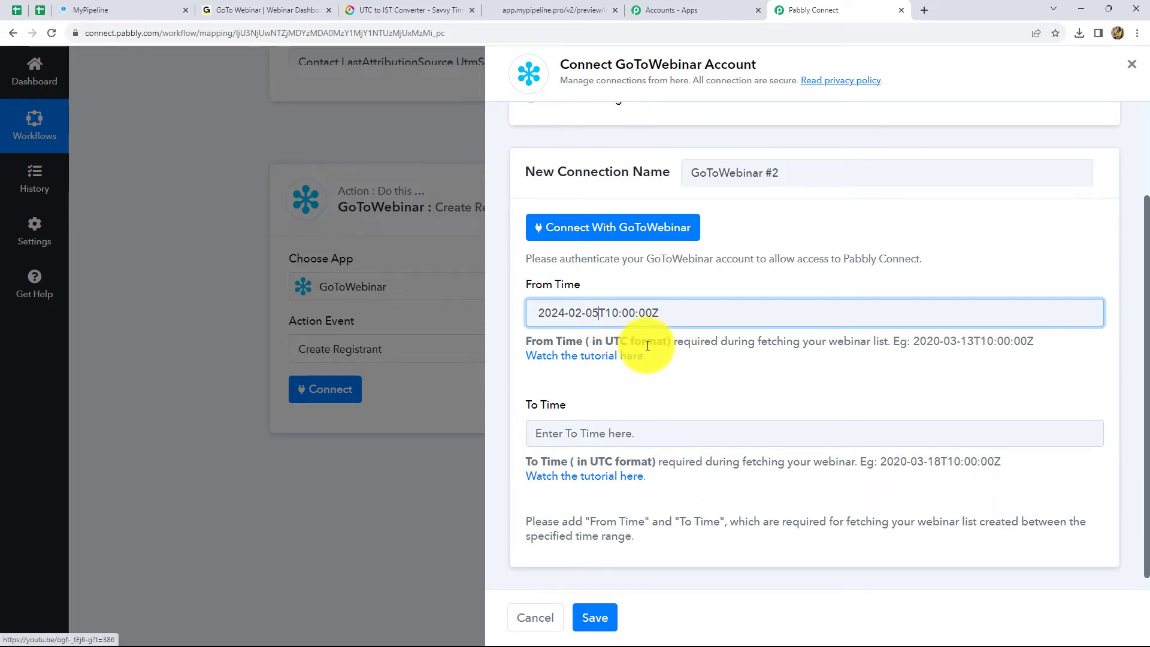
{"action": "key", "text": "ctrl+3"}
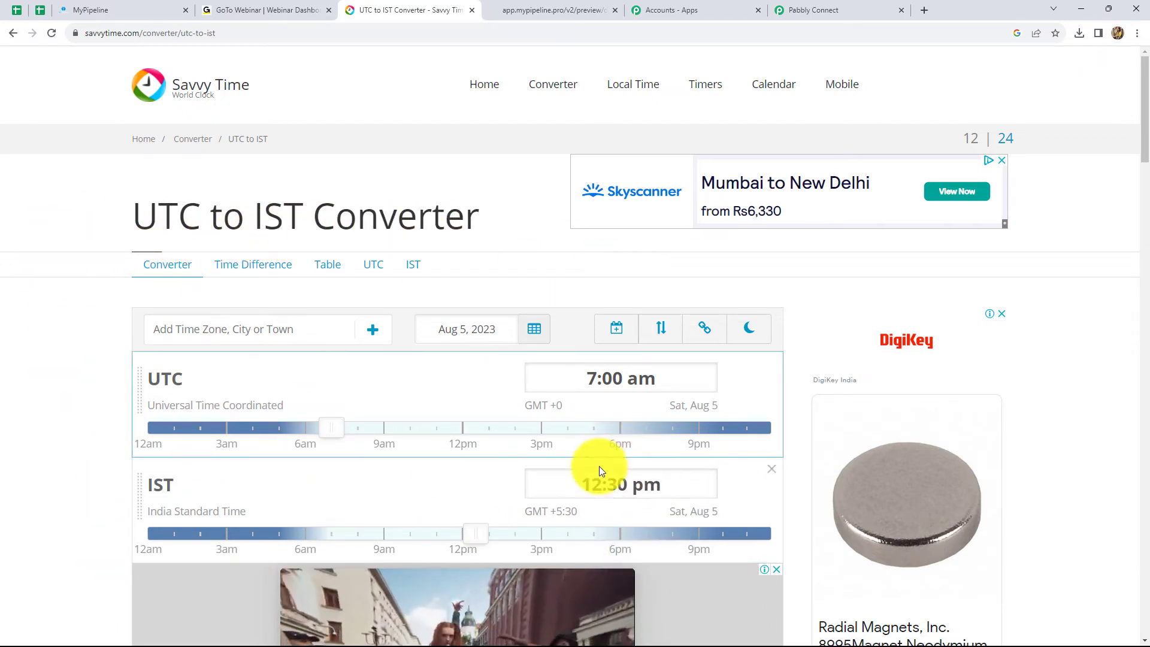
- Enter 10:00 am as the IST time in the converter, giving 4:30 am UTC
{"action": "left_click", "coordinate": [665, 485]}
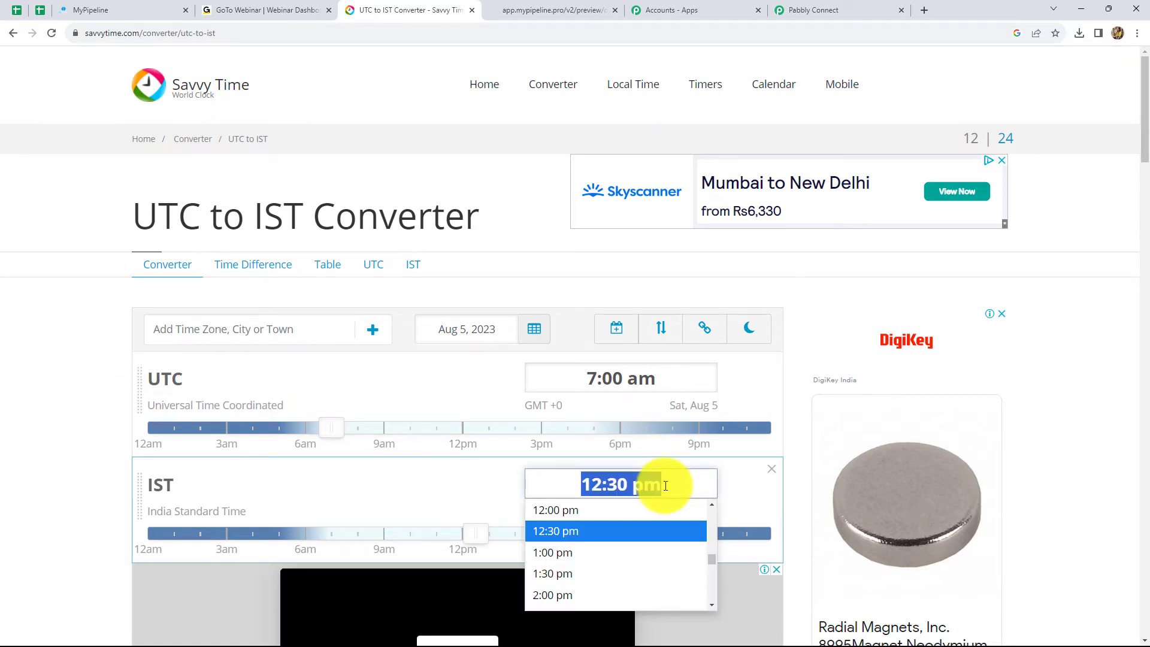
{"action": "type", "text": "10:00 am"}
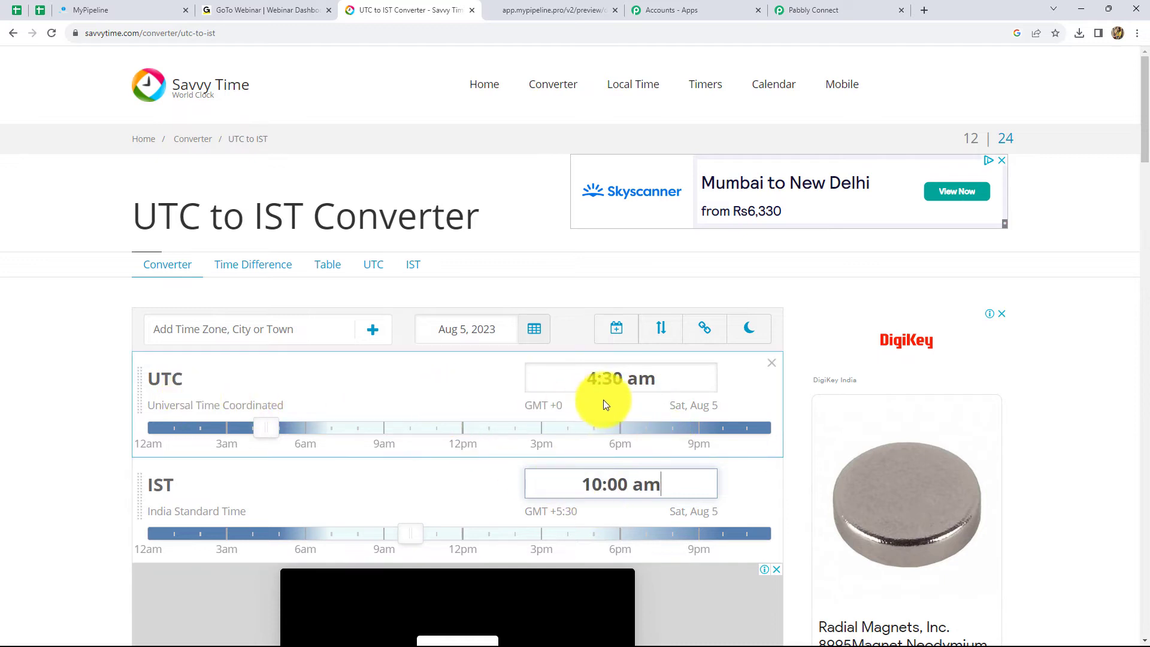
{"action": "left_click", "coordinate": [797, 9]}
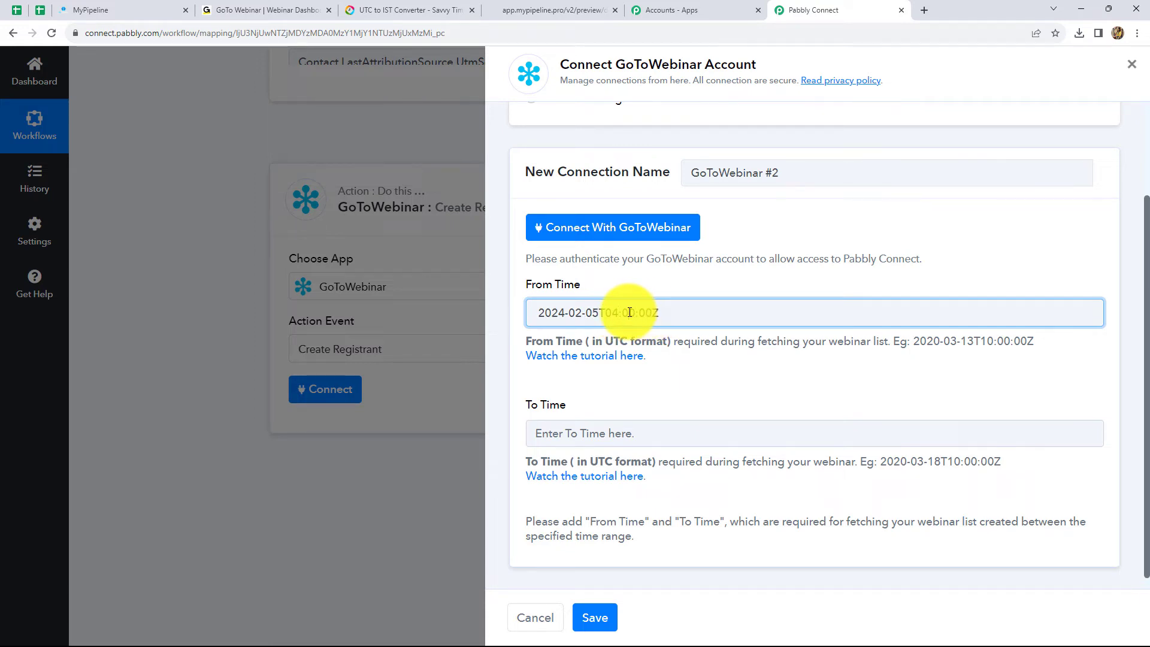
- Correct From Time to 2024-02-05T04:30:00Z and copy the same value into To Time
{"action": "key", "text": "BackSpace"}
{"action": "type", "text": "3"}
{"action": "left_click_drag", "start_coordinate": [659, 313], "coordinate": [527, 311]}
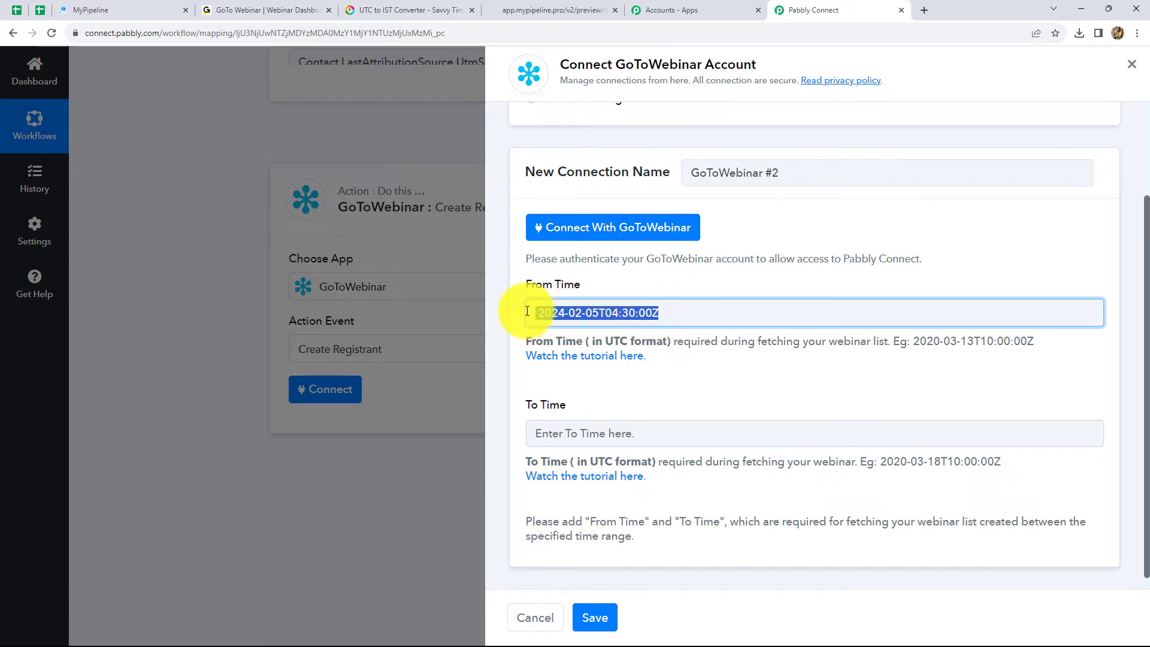
{"action": "key", "text": "ctrl+c"}
{"action": "key", "text": "Tab"}
{"action": "key", "text": "Tab"}
{"action": "key", "text": "ctrl+v"}
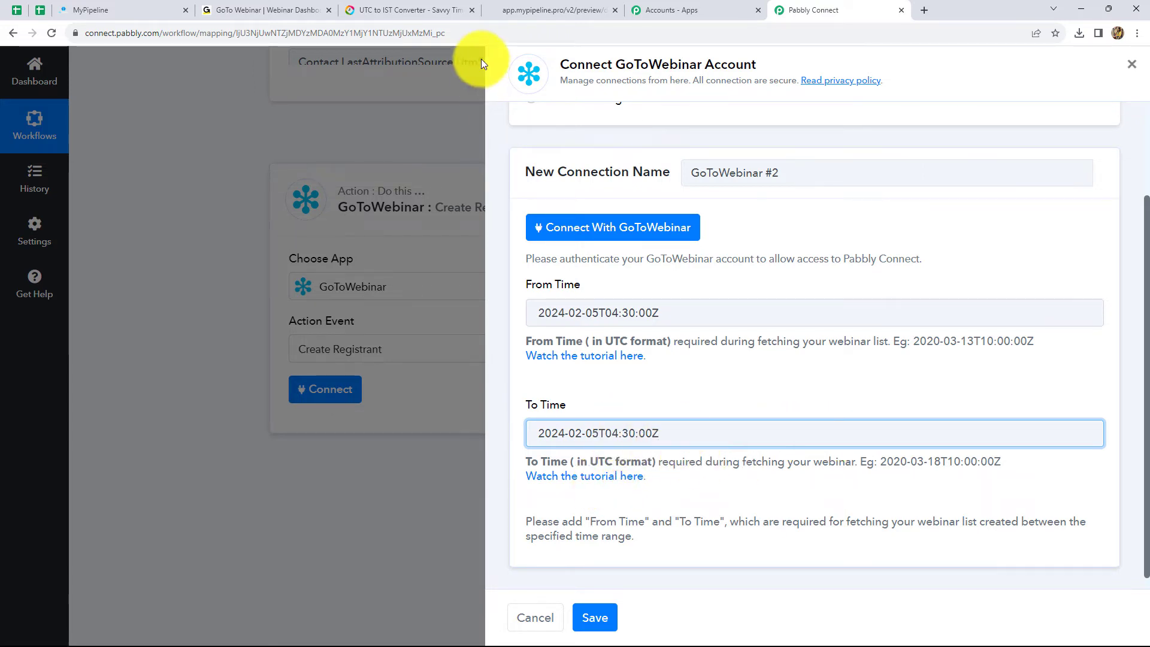
{"action": "left_click", "coordinate": [264, 10]}
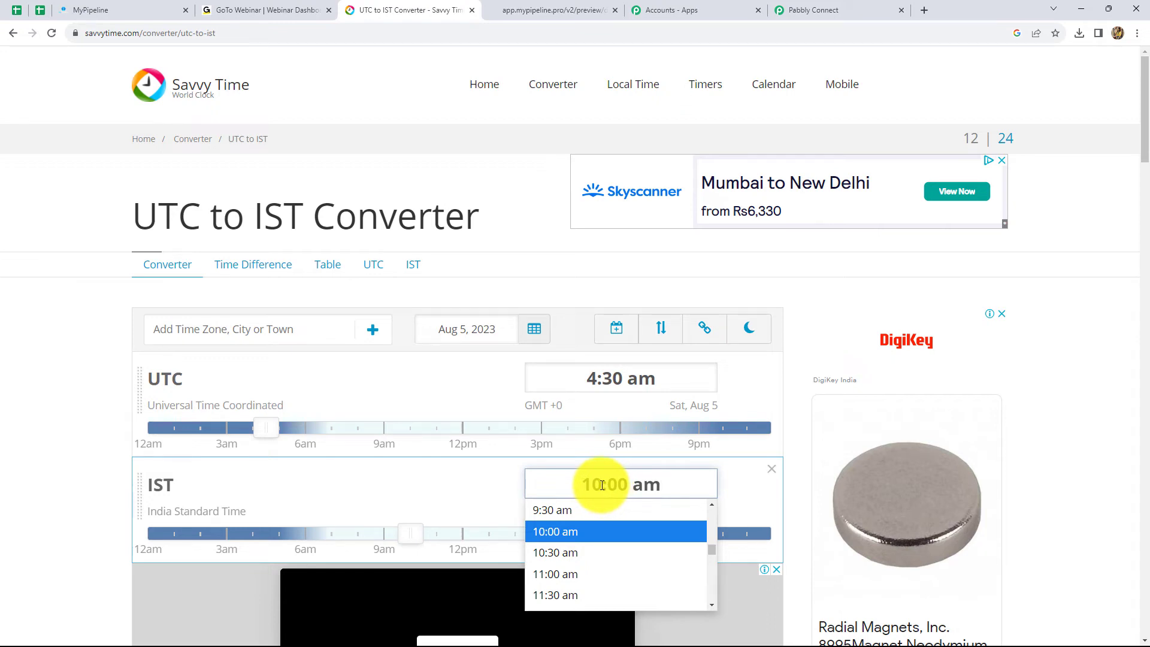
- Replace the IST time with 11:00 am, which converts to 5:30 am UTC
{"action": "triple_click", "coordinate": [602, 484]}
{"action": "key", "text": "BackSpace"}
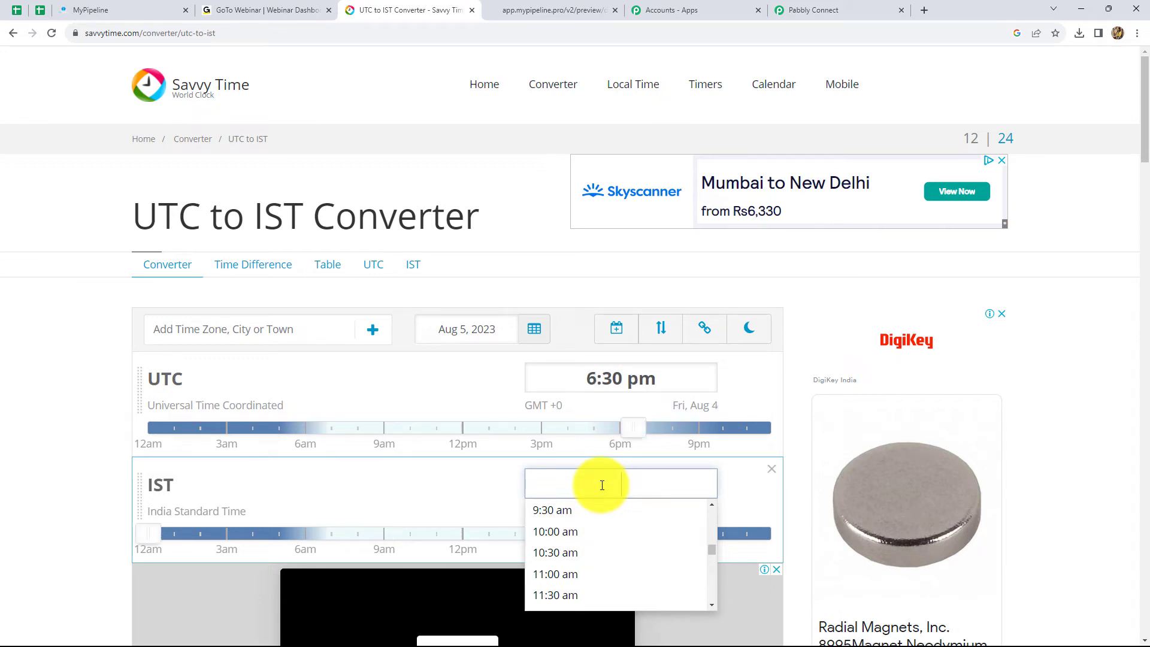
{"action": "type", "text": "11"}
{"action": "key", "text": "Return"}
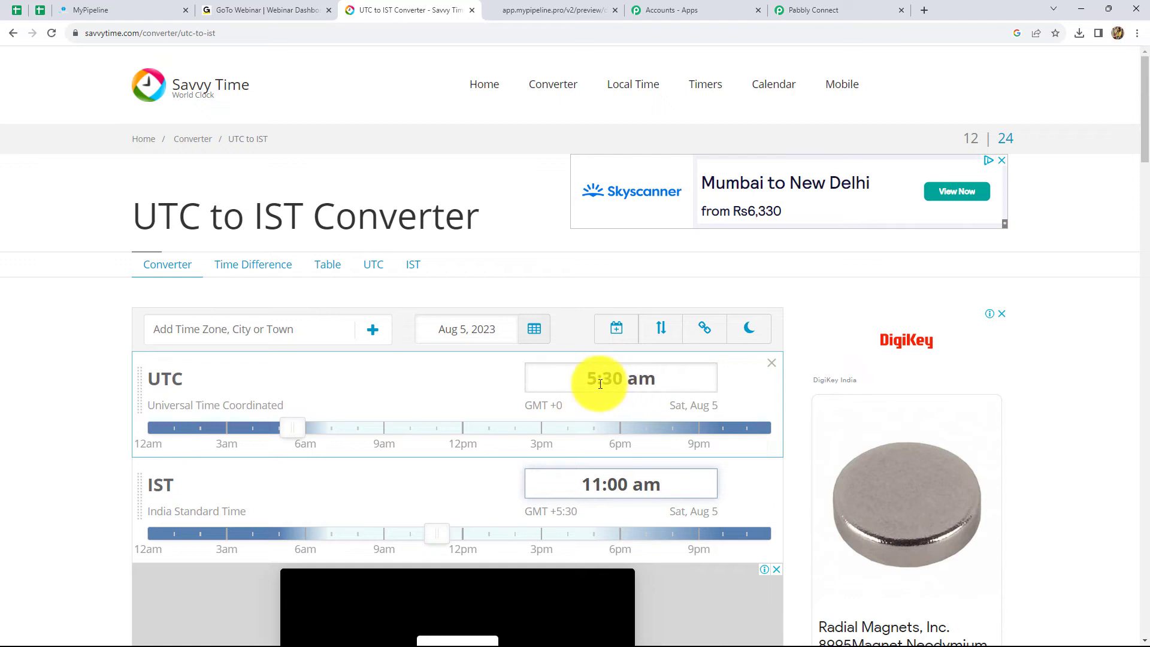
{"action": "left_click", "coordinate": [787, 8]}
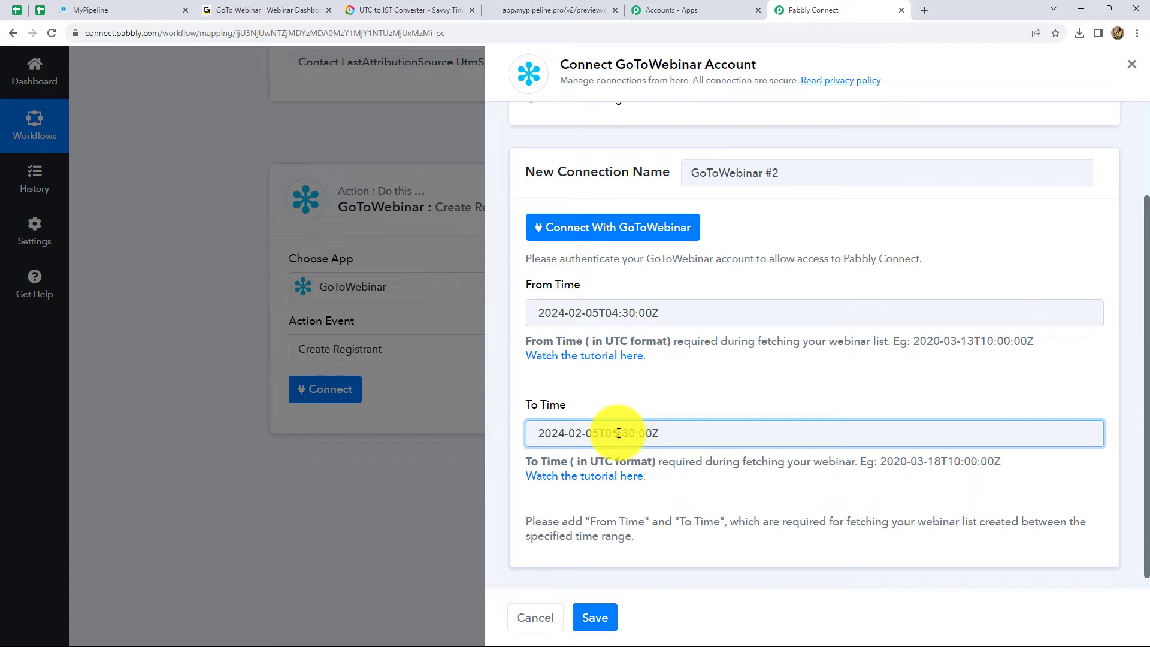
- Authorize the GoToWebinar account so Create Registrant shows its fields
{"action": "left_click", "coordinate": [615, 234]}
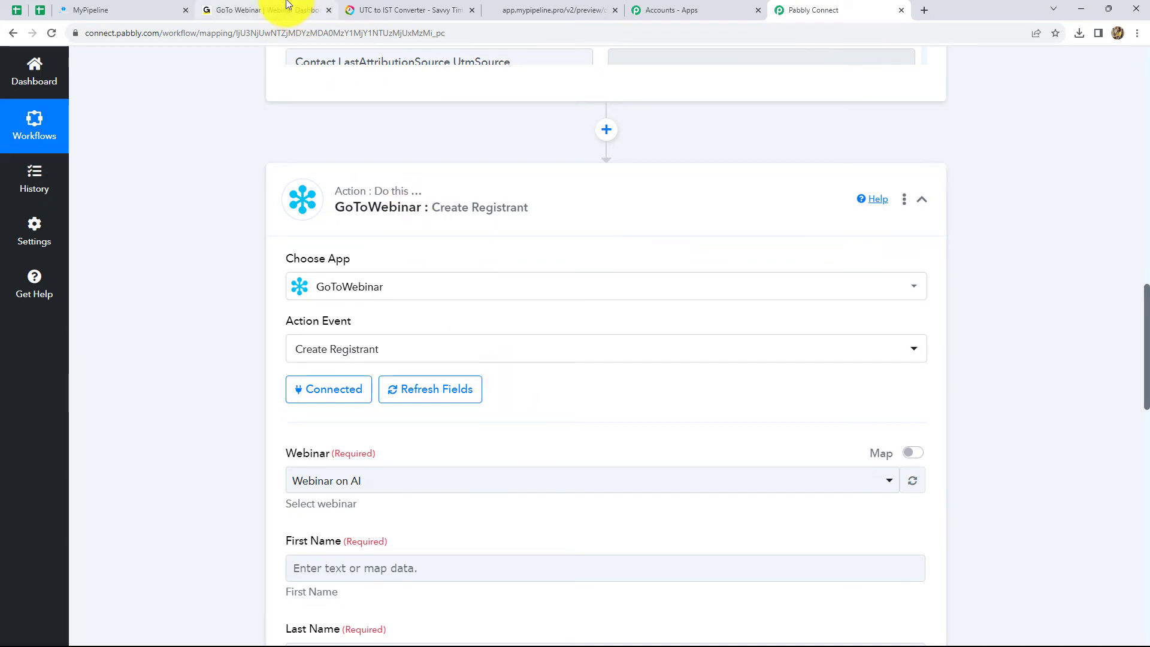
- Pick 'Webinar on AI' as the webinar and review the trigger's response fields
{"action": "scroll", "coordinate": [609, 412], "scroll_direction": "down", "scroll_amount": 2}
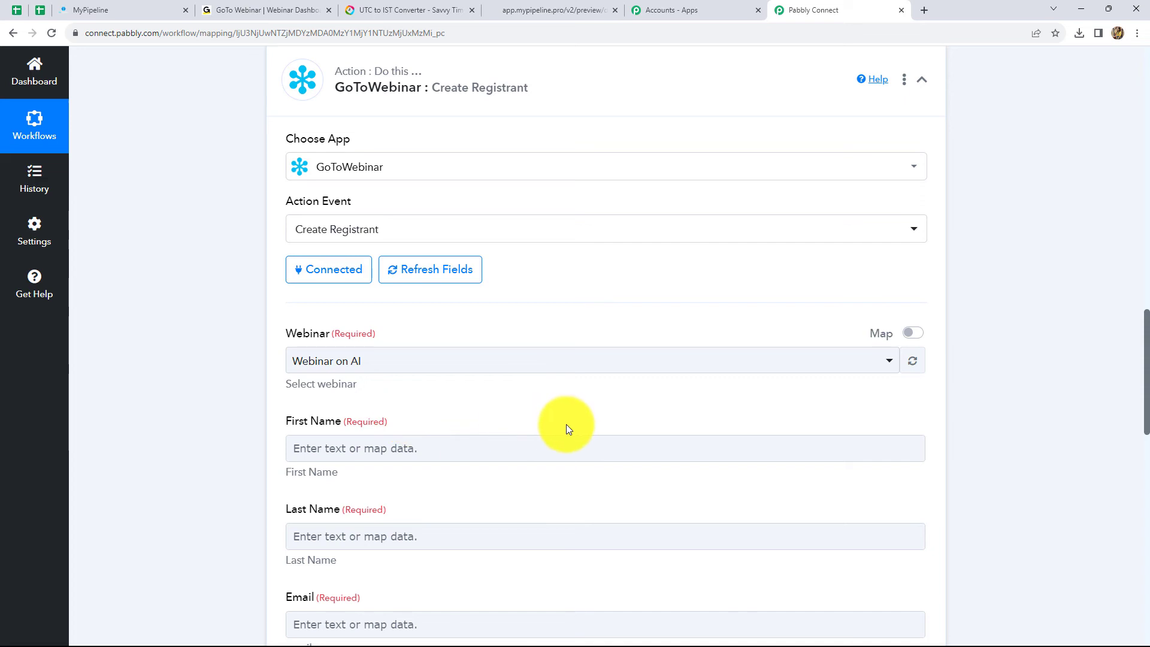
{"action": "left_click", "coordinate": [542, 444]}
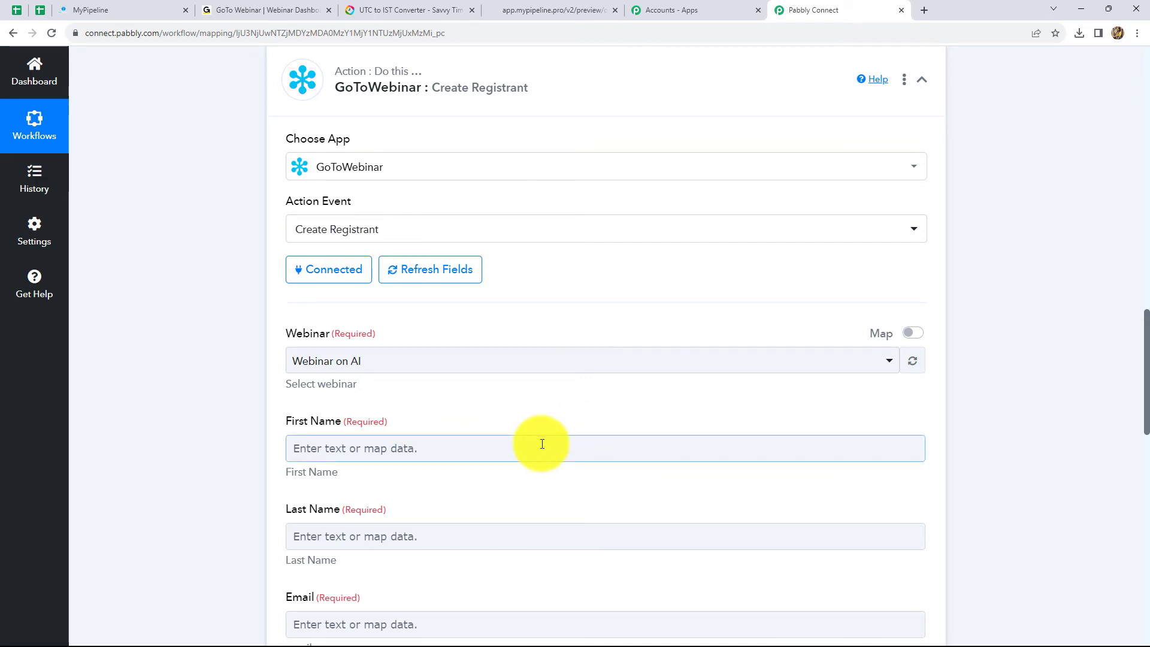
{"action": "scroll", "coordinate": [545, 446], "scroll_direction": "down", "scroll_amount": 2}
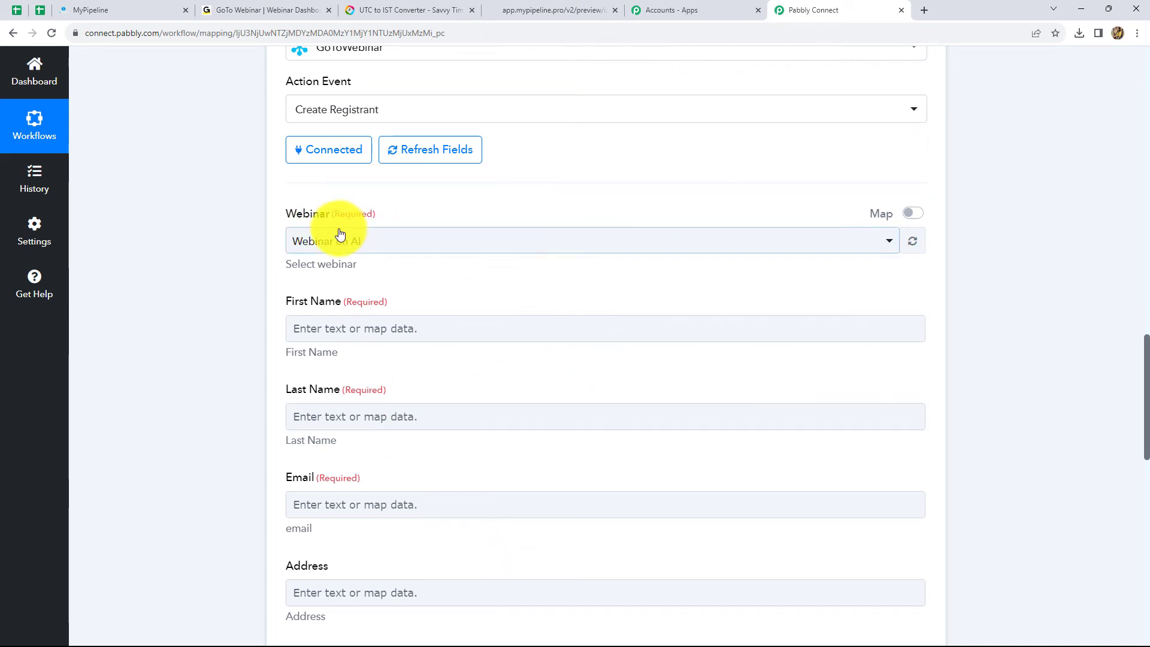
{"action": "left_click", "coordinate": [843, 247]}
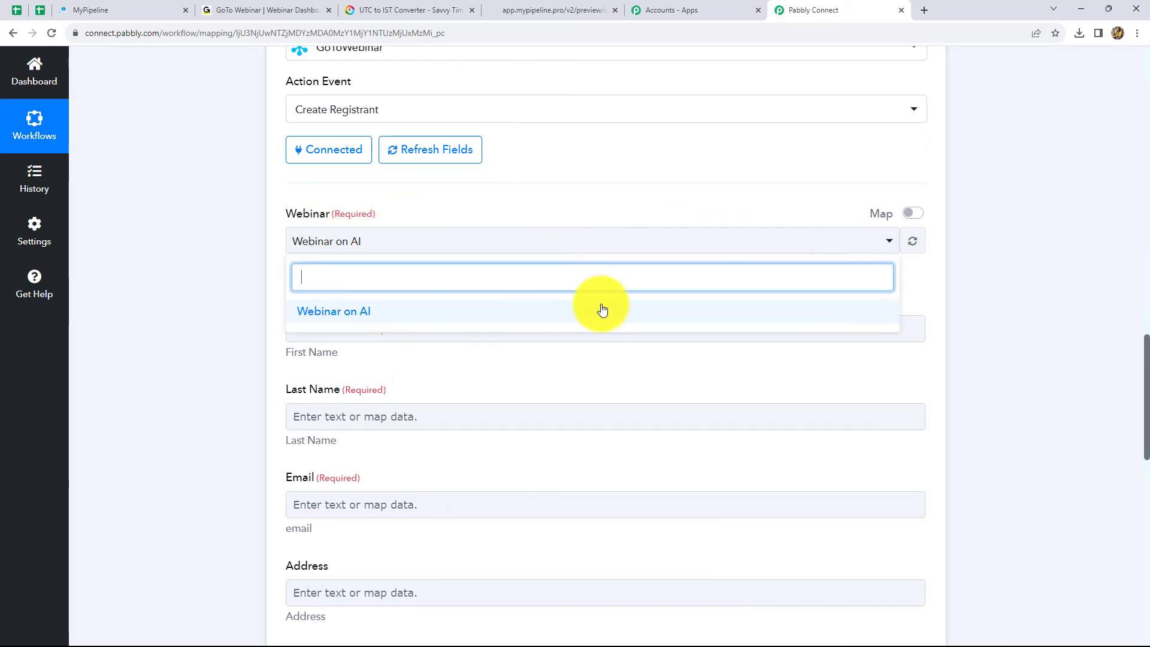
{"action": "left_click", "coordinate": [395, 312]}
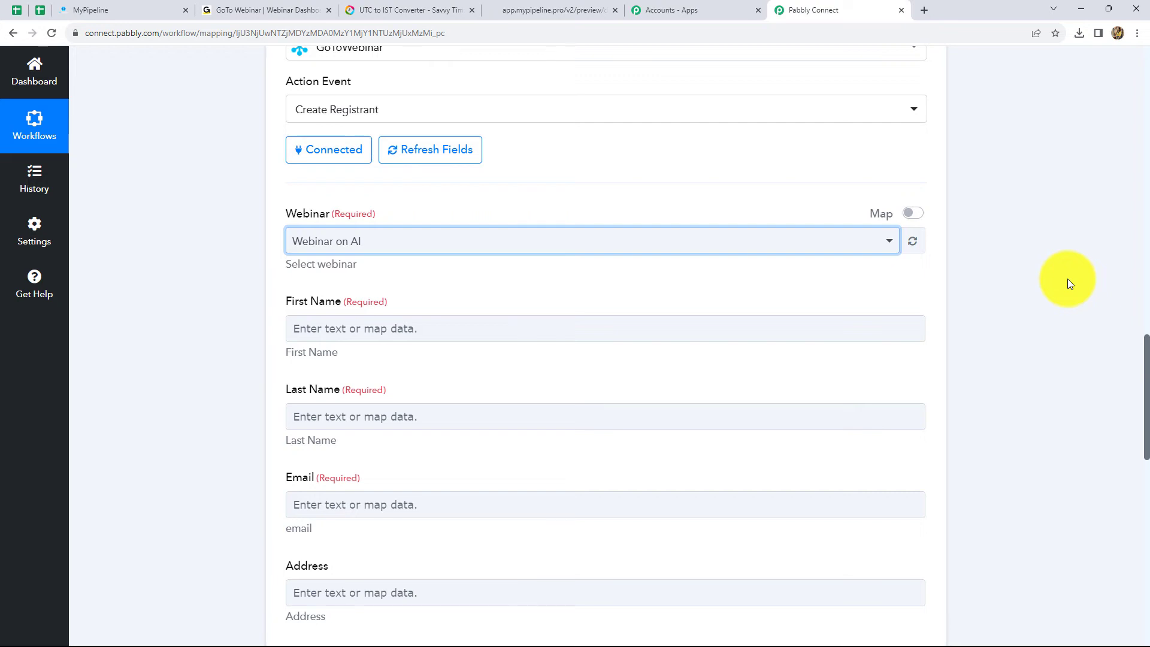
{"action": "scroll", "coordinate": [1067, 278], "scroll_direction": "down", "scroll_amount": 2}
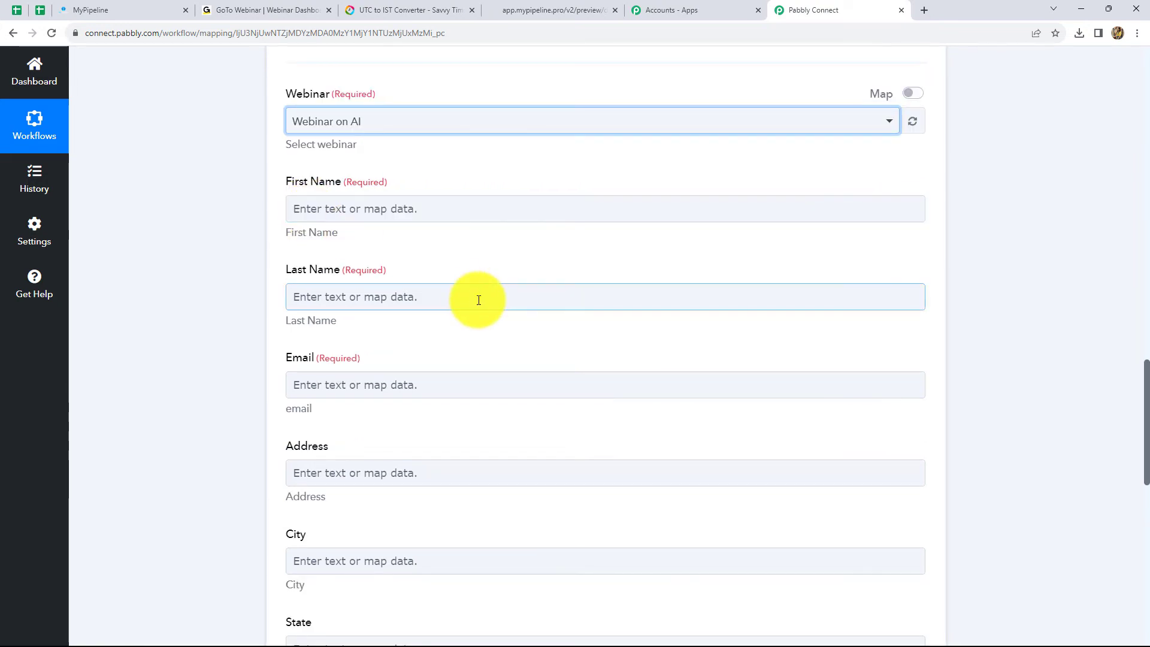
{"action": "scroll", "coordinate": [477, 302], "scroll_direction": "up", "scroll_amount": 7}
{"action": "scroll", "coordinate": [527, 218], "scroll_direction": "up", "scroll_amount": 4}
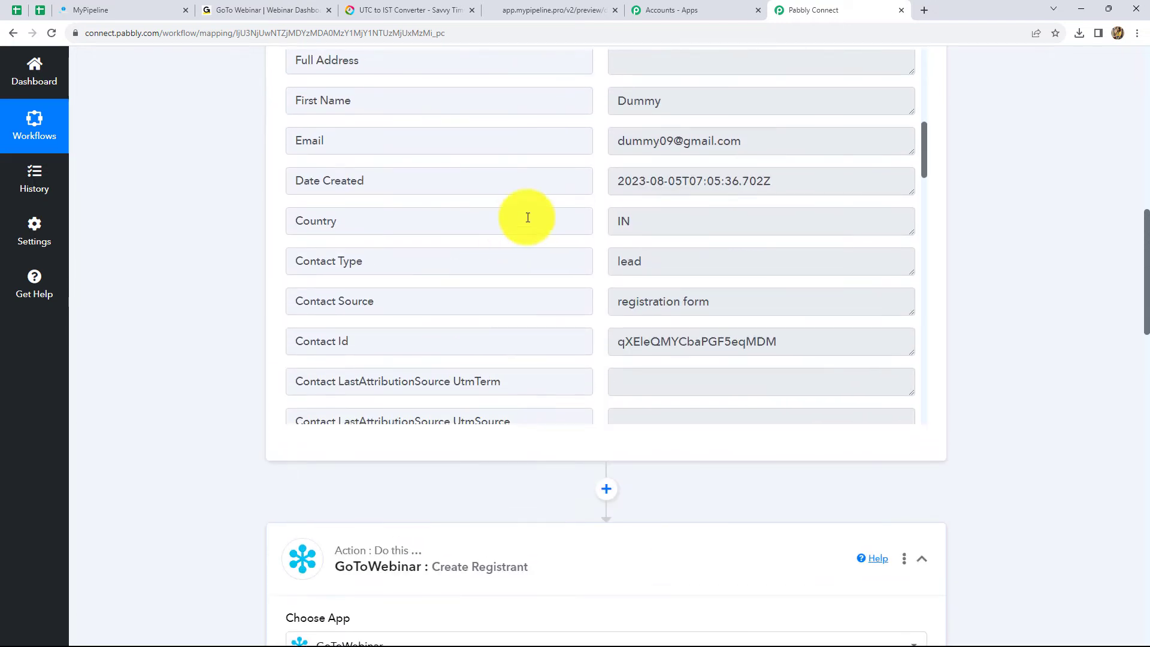
{"action": "scroll", "coordinate": [834, 431], "scroll_direction": "down", "scroll_amount": 5}
{"action": "scroll", "coordinate": [393, 70], "scroll_direction": "up", "scroll_amount": 4}
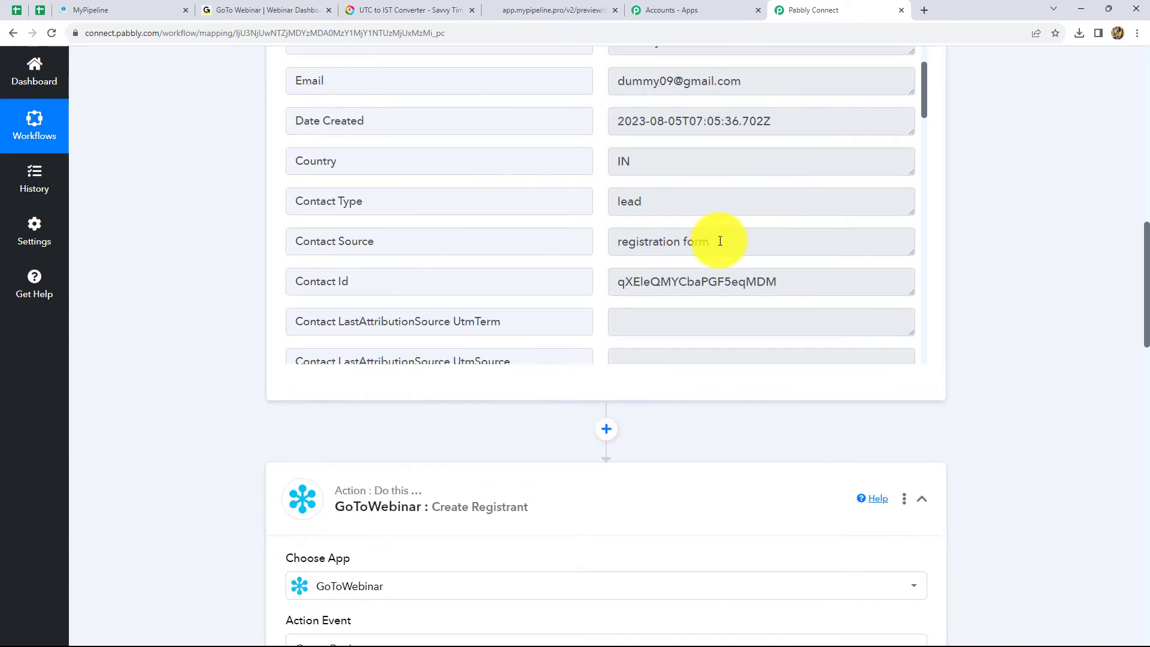
{"action": "scroll", "coordinate": [1120, 319], "scroll_direction": "down", "scroll_amount": 8}
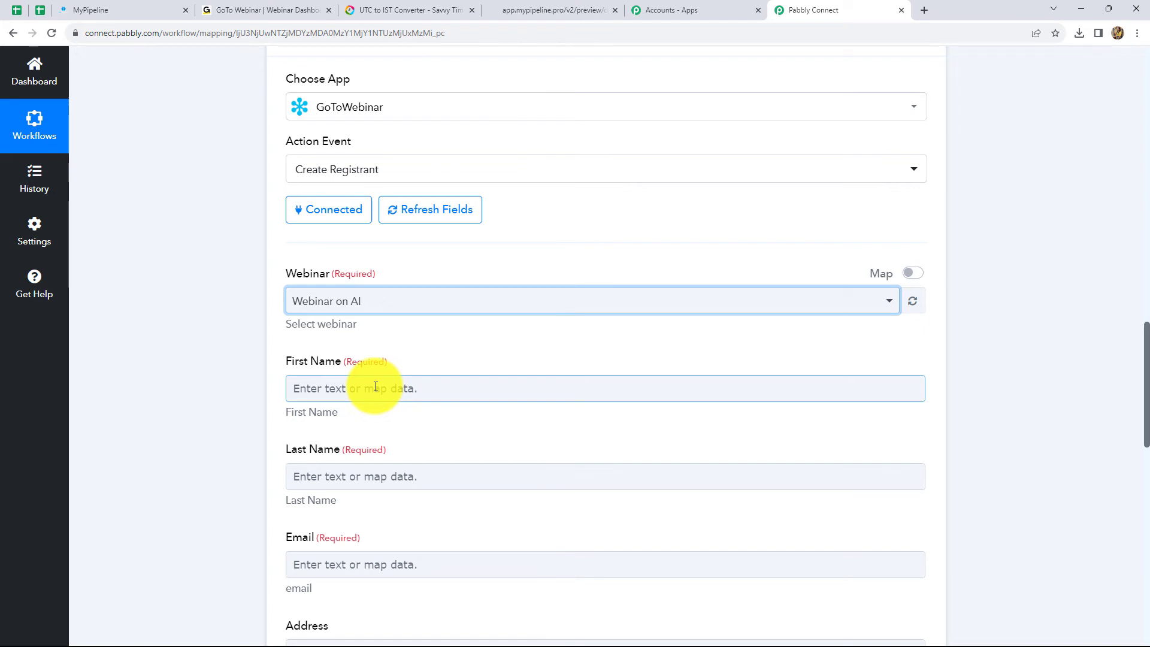
- Map First Name and Last Name to the form submission's first and last name
{"action": "scroll", "coordinate": [376, 387], "scroll_direction": "down", "scroll_amount": 1}
{"action": "left_click", "coordinate": [383, 336]}
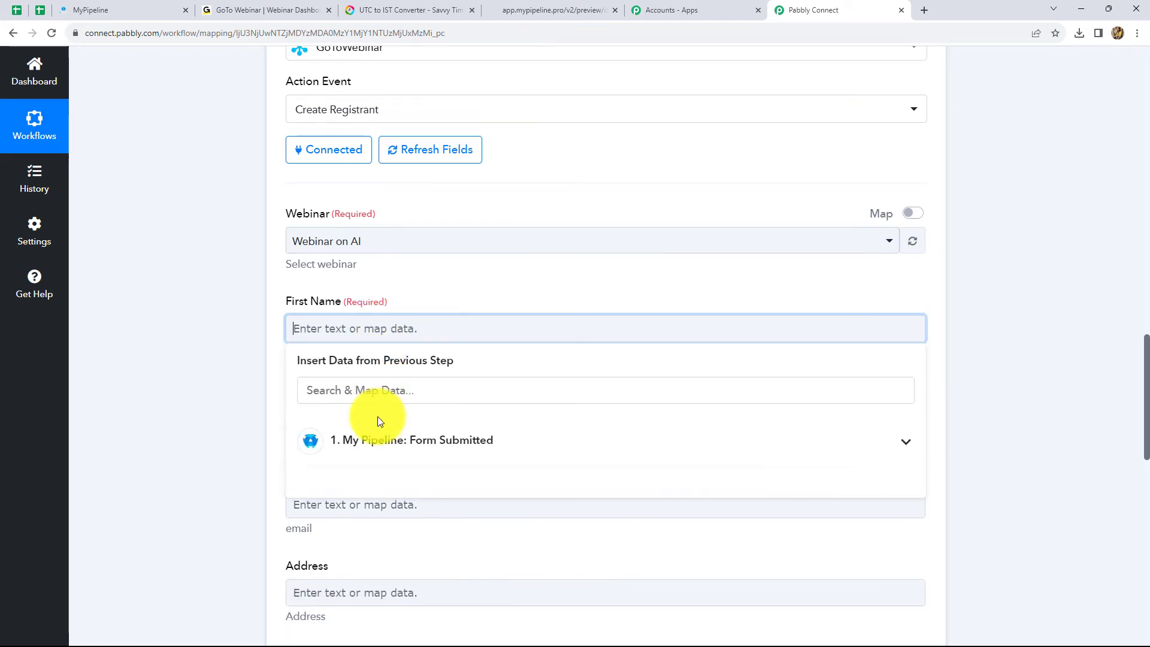
{"action": "left_click", "coordinate": [384, 450]}
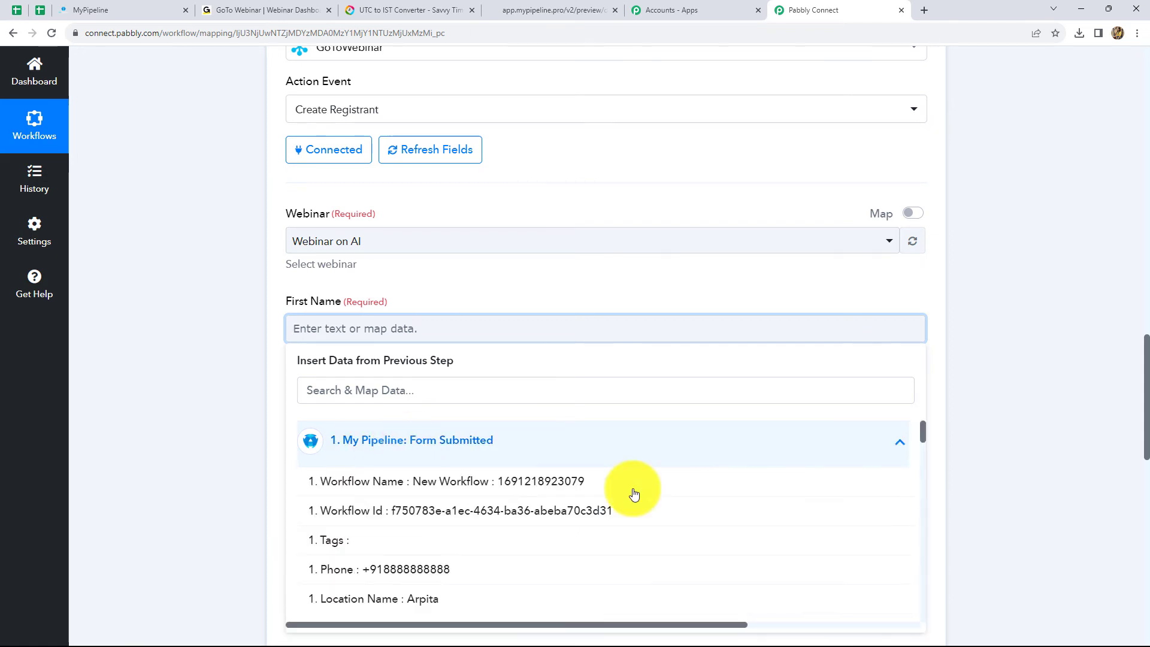
{"action": "scroll", "coordinate": [681, 508], "scroll_direction": "down", "scroll_amount": 5}
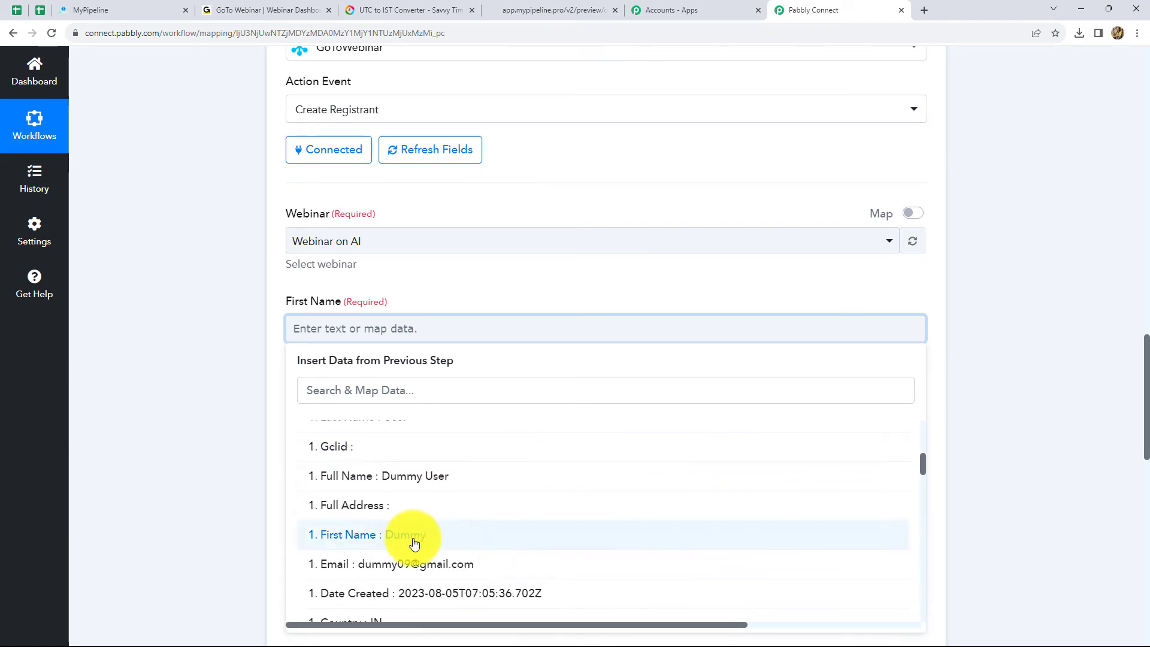
{"action": "left_click", "coordinate": [407, 542]}
{"action": "left_click", "coordinate": [1071, 391]}
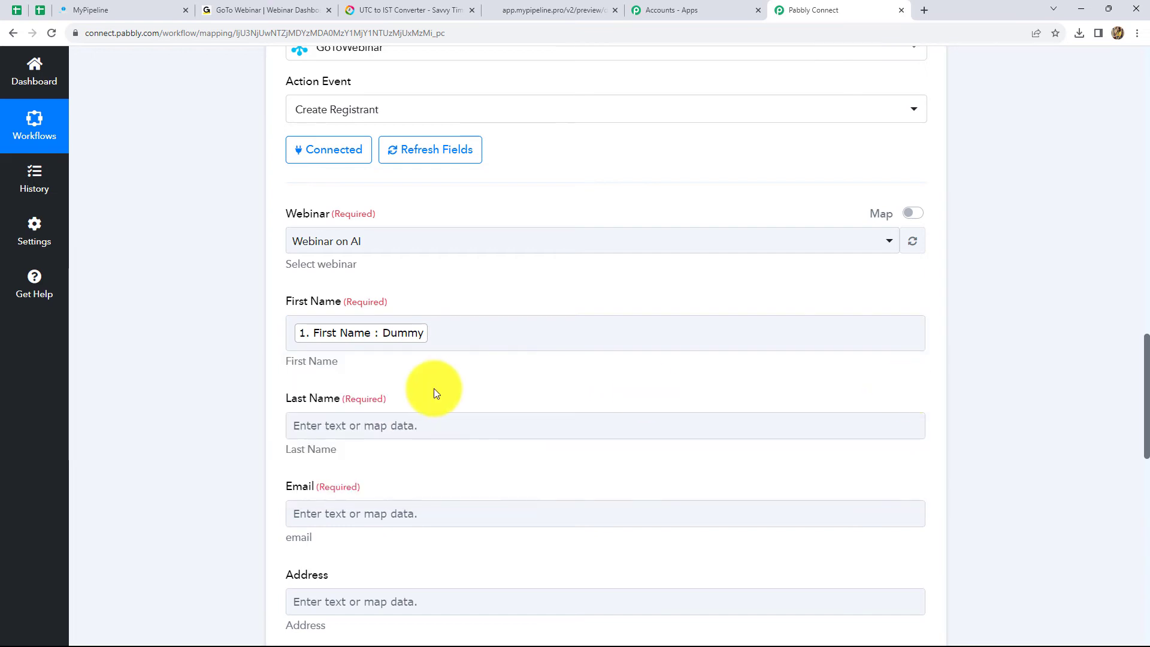
{"action": "scroll", "coordinate": [434, 392], "scroll_direction": "down", "scroll_amount": 1}
{"action": "left_click", "coordinate": [398, 366]}
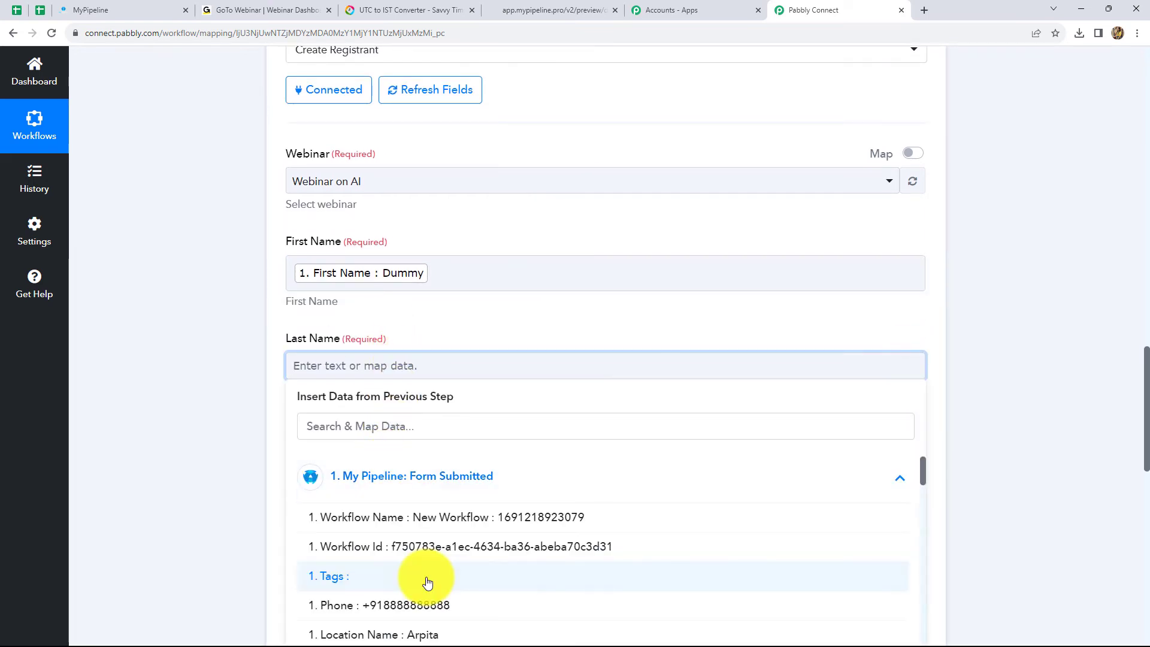
{"action": "scroll", "coordinate": [427, 582], "scroll_direction": "down", "scroll_amount": 3}
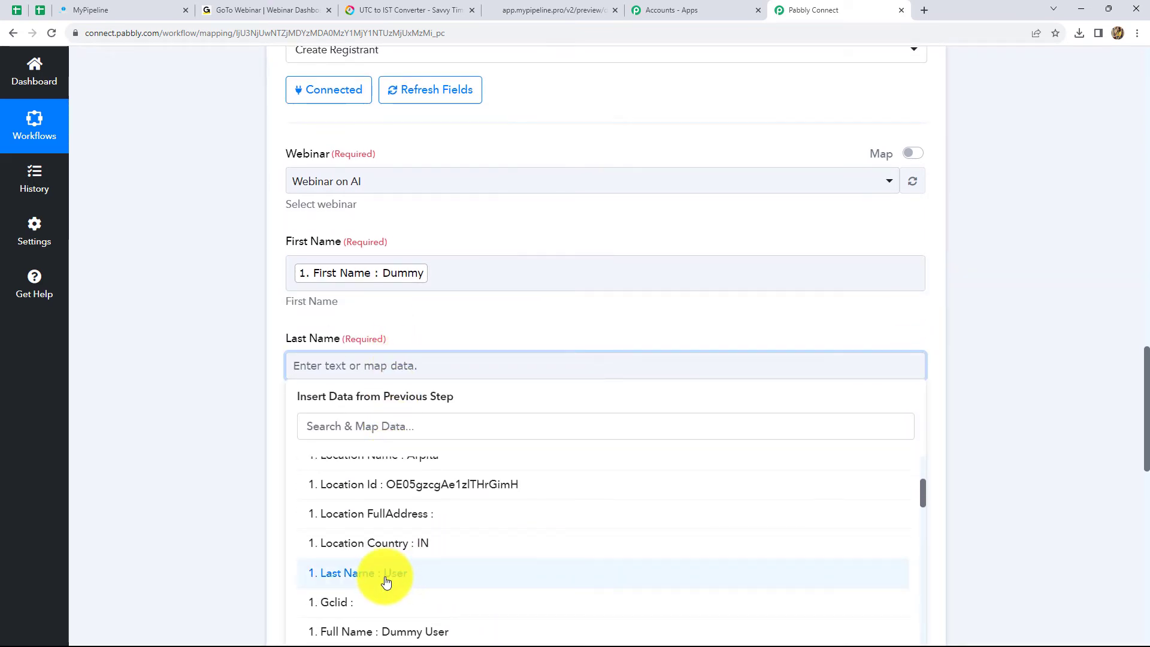
{"action": "left_click", "coordinate": [389, 575]}
{"action": "left_click", "coordinate": [1015, 405]}
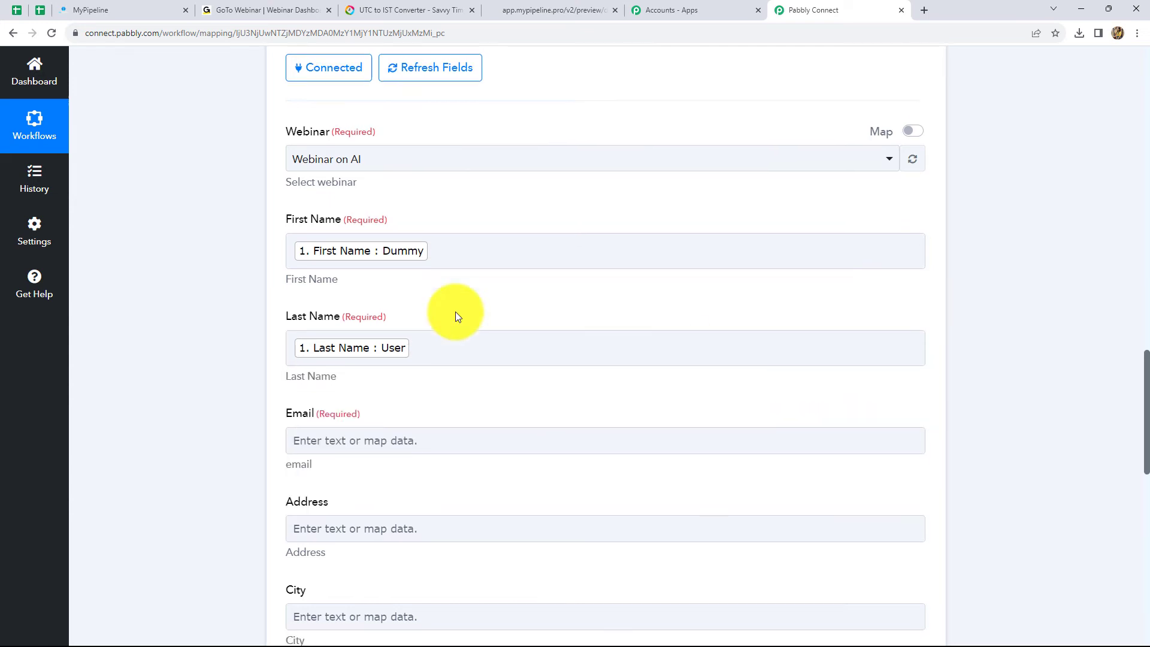
- Map Email and Phone to the submitted e-mail address and phone number
{"action": "scroll", "coordinate": [455, 317], "scroll_direction": "down", "scroll_amount": 4}
{"action": "left_click", "coordinate": [372, 222]}
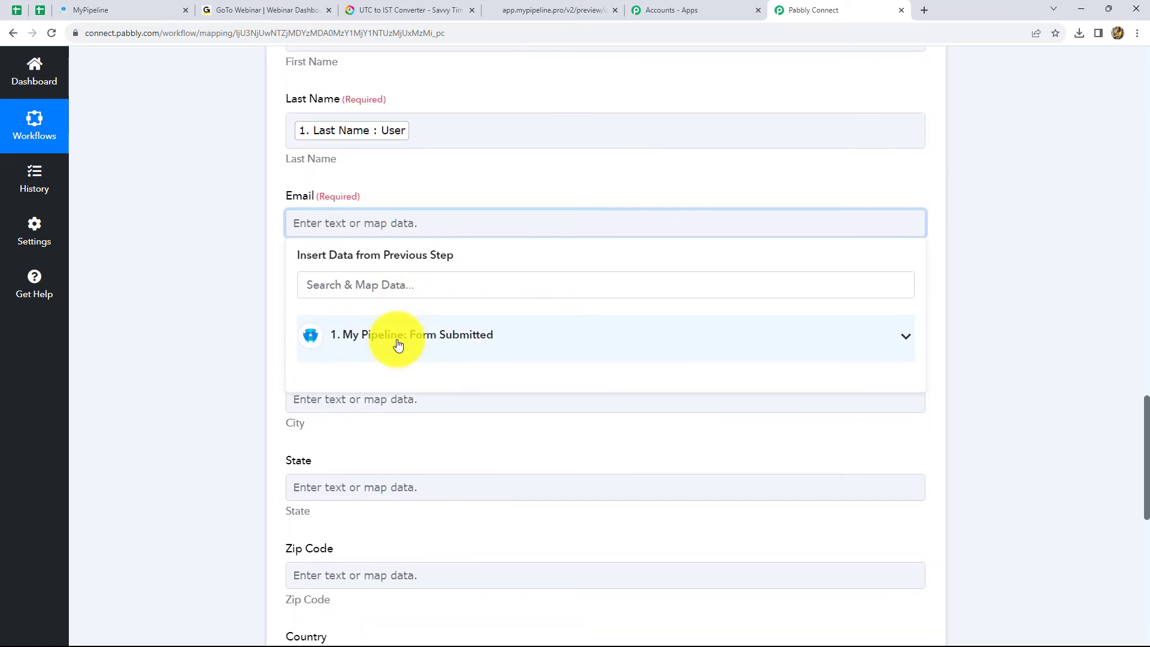
{"action": "left_click", "coordinate": [398, 345]}
{"action": "scroll", "coordinate": [423, 470], "scroll_direction": "down", "scroll_amount": 3}
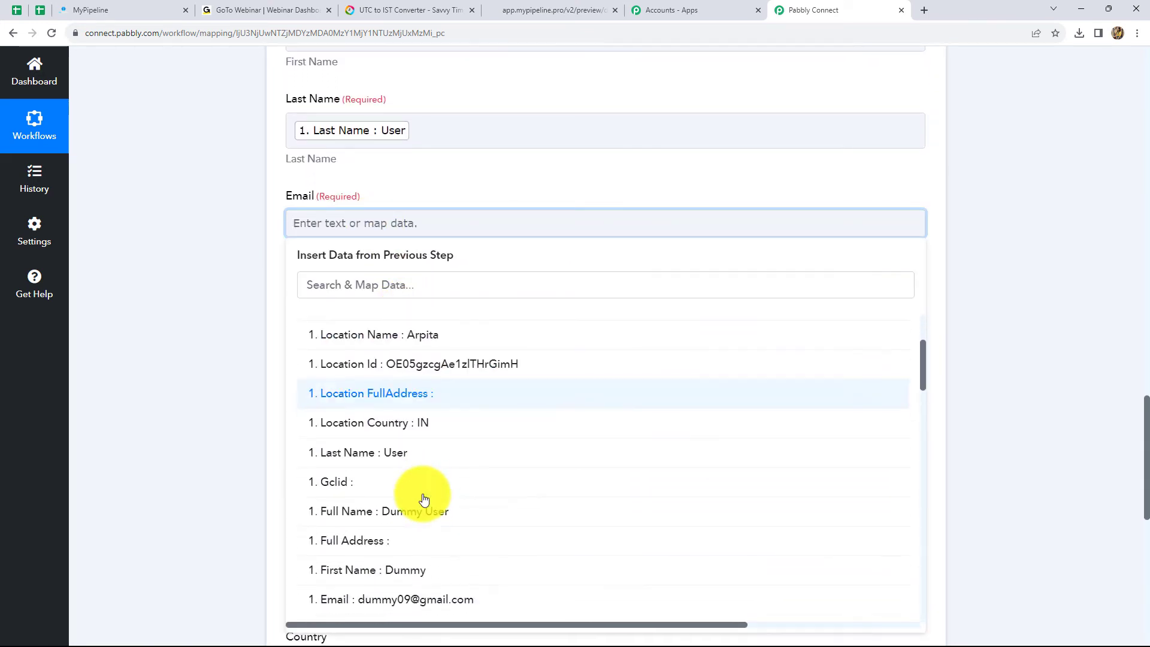
{"action": "left_click", "coordinate": [413, 599]}
{"action": "left_click", "coordinate": [936, 358]}
{"action": "scroll", "coordinate": [413, 282], "scroll_direction": "down", "scroll_amount": 1}
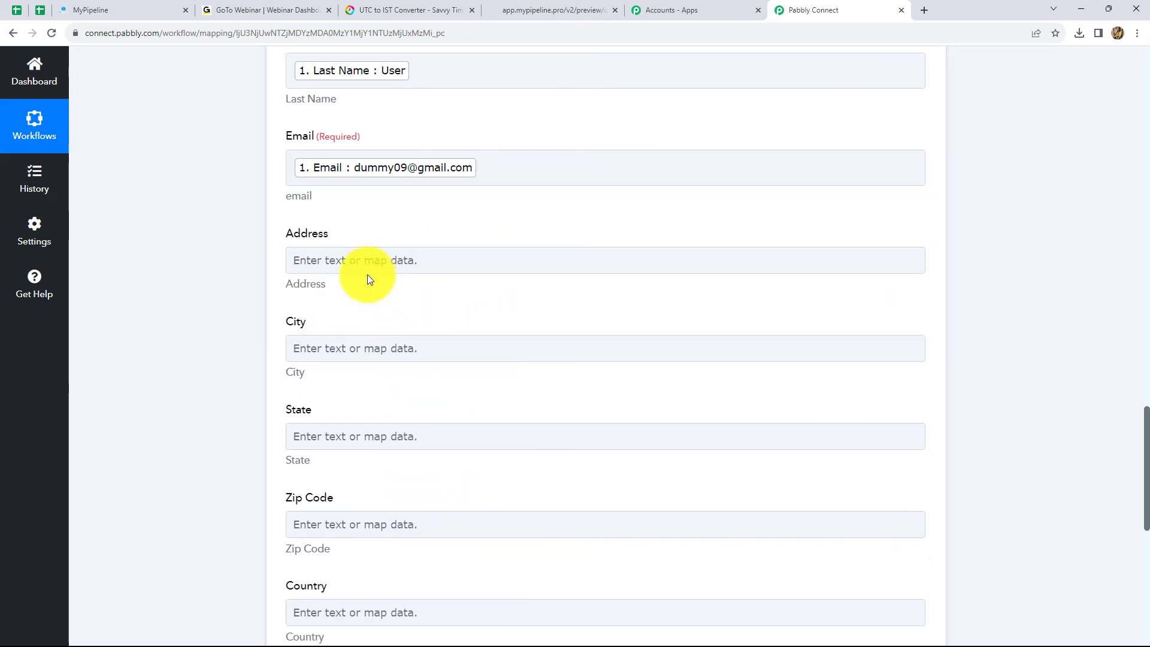
{"action": "scroll", "coordinate": [401, 521], "scroll_direction": "down", "scroll_amount": 3}
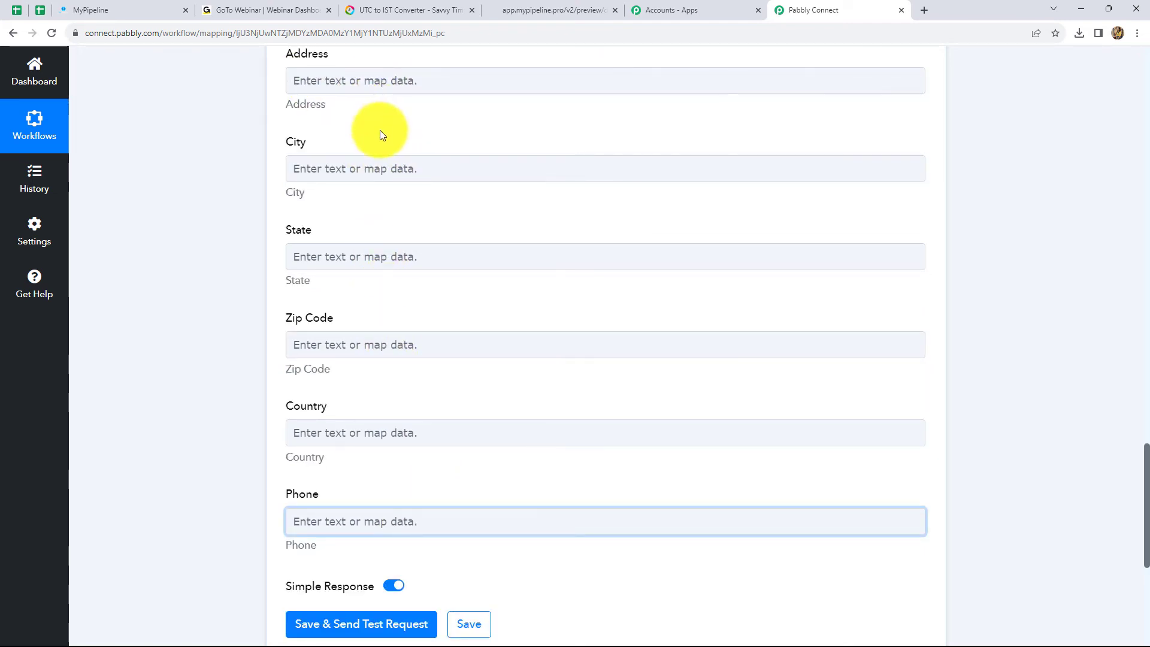
{"action": "scroll", "coordinate": [411, 171], "scroll_direction": "down", "scroll_amount": 3}
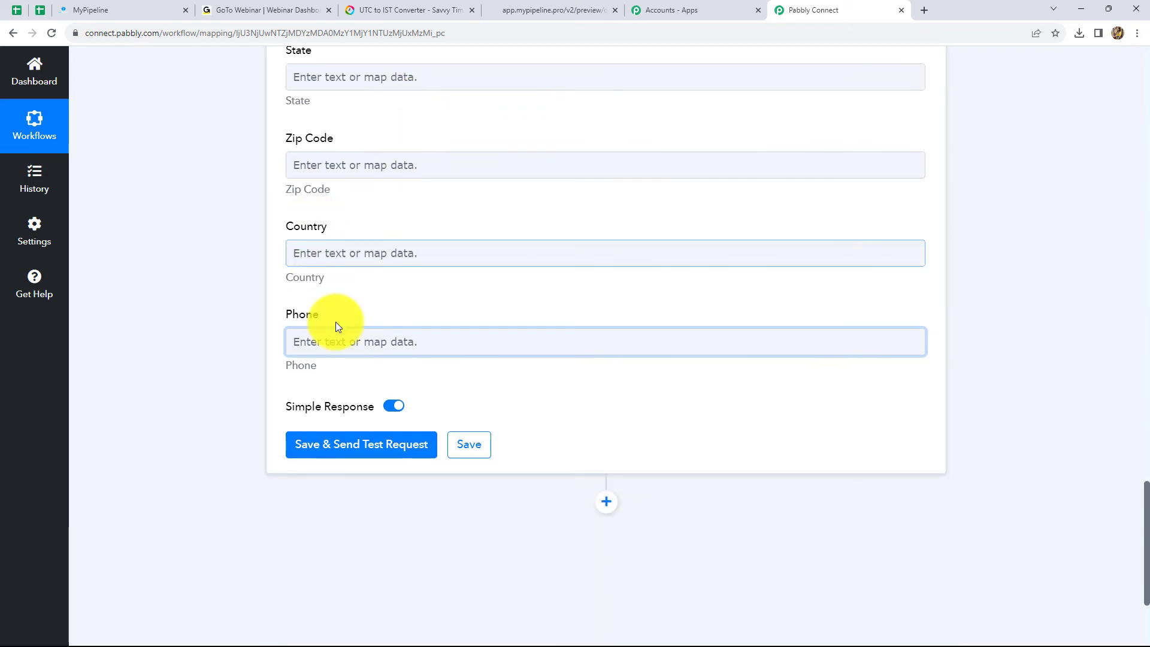
{"action": "left_click", "coordinate": [354, 344]}
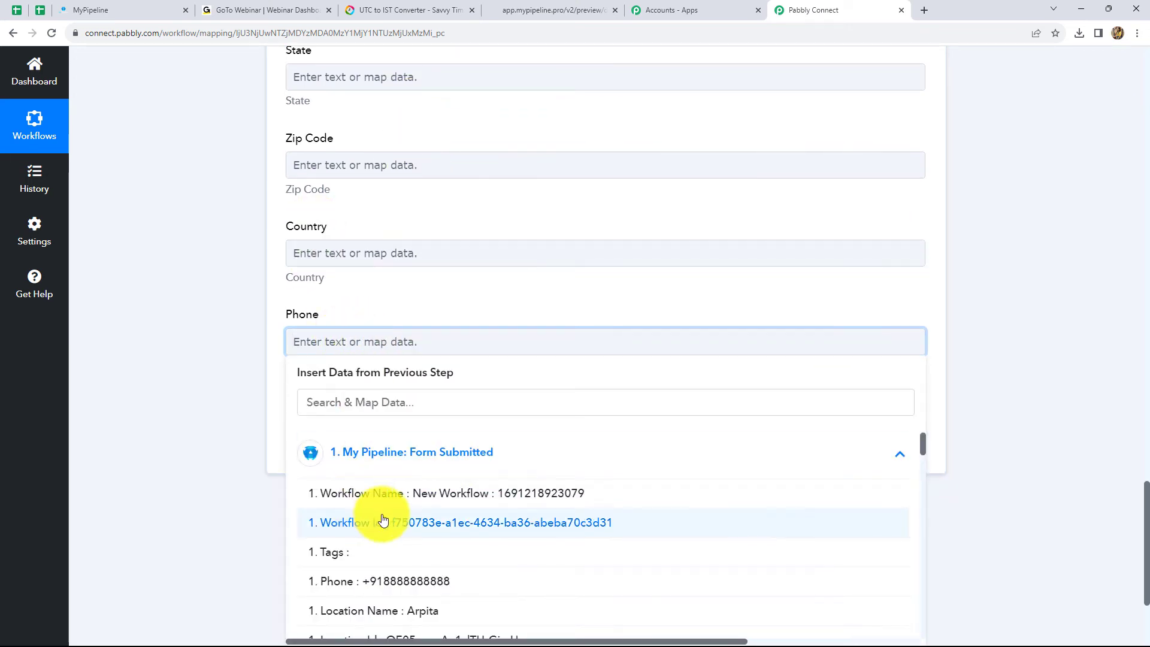
{"action": "left_click", "coordinate": [359, 580]}
{"action": "left_click", "coordinate": [1041, 195]}
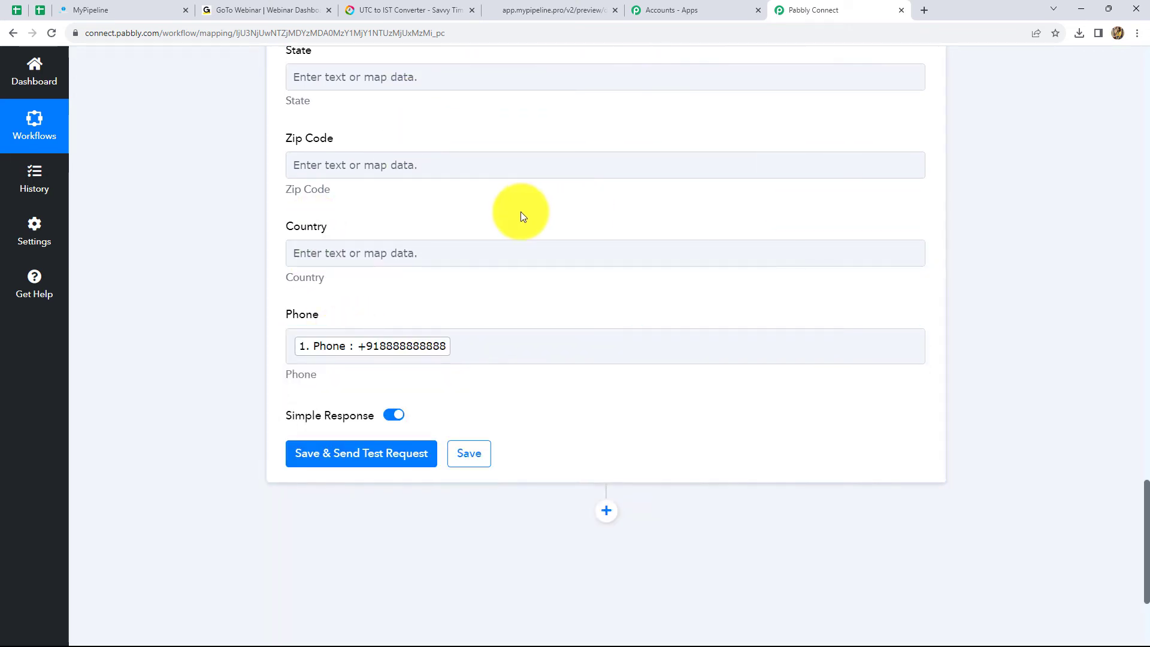
{"action": "scroll", "coordinate": [520, 210], "scroll_direction": "down", "scroll_amount": 1}
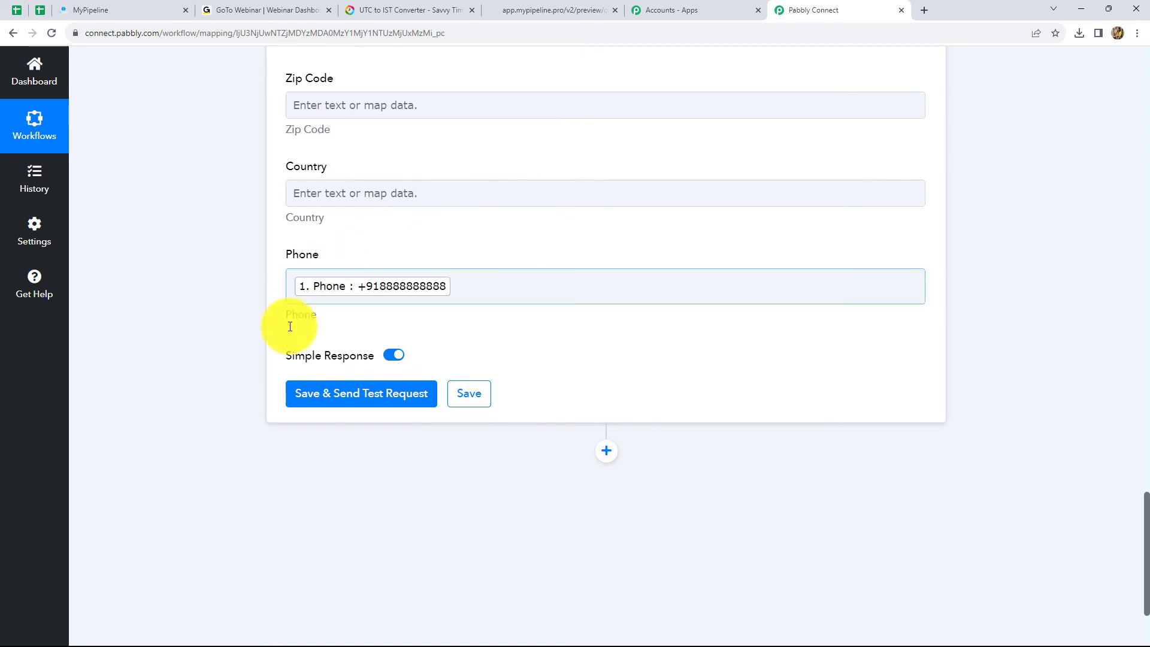
- Save and send a test request, getting Status APPROVED with a registrant key and join URL
{"action": "left_click", "coordinate": [329, 400]}
{"action": "scroll", "coordinate": [436, 412], "scroll_direction": "down", "scroll_amount": 2}
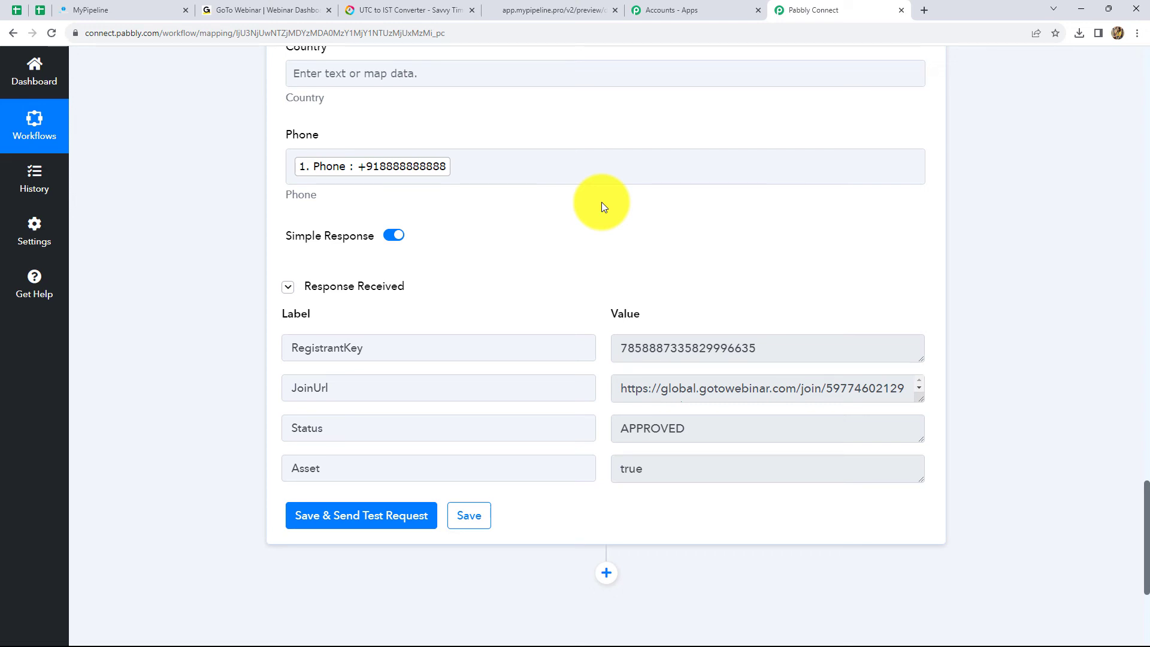
{"action": "scroll", "coordinate": [571, 292], "scroll_direction": "up", "scroll_amount": 13}
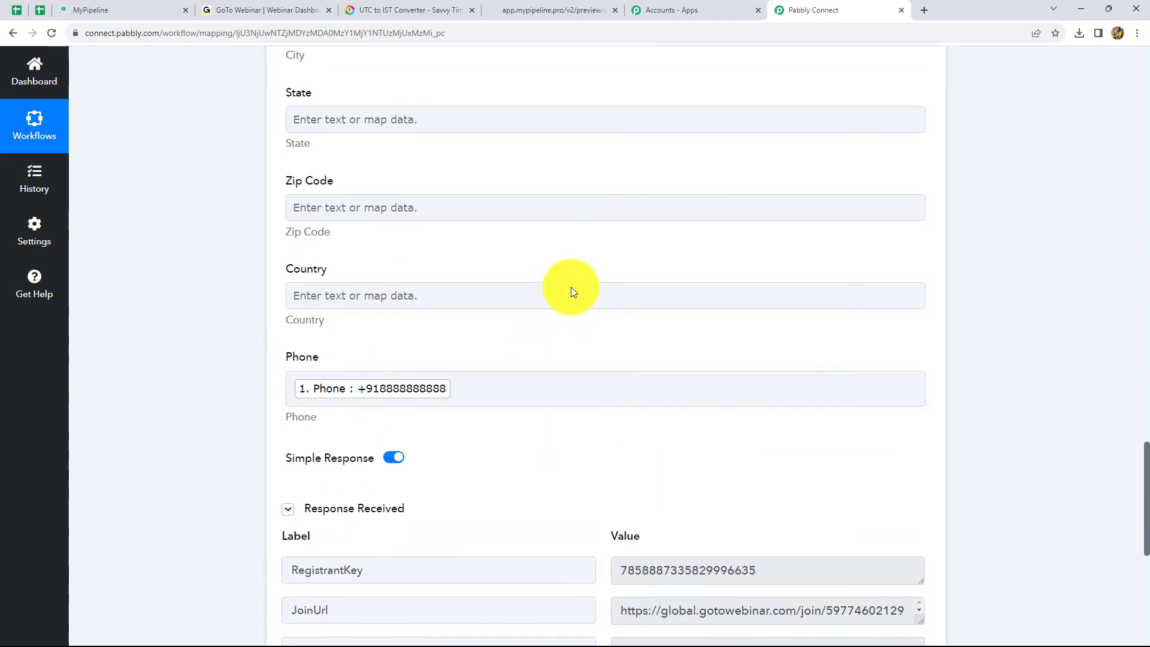
{"action": "scroll", "coordinate": [567, 282], "scroll_direction": "up", "scroll_amount": 3}
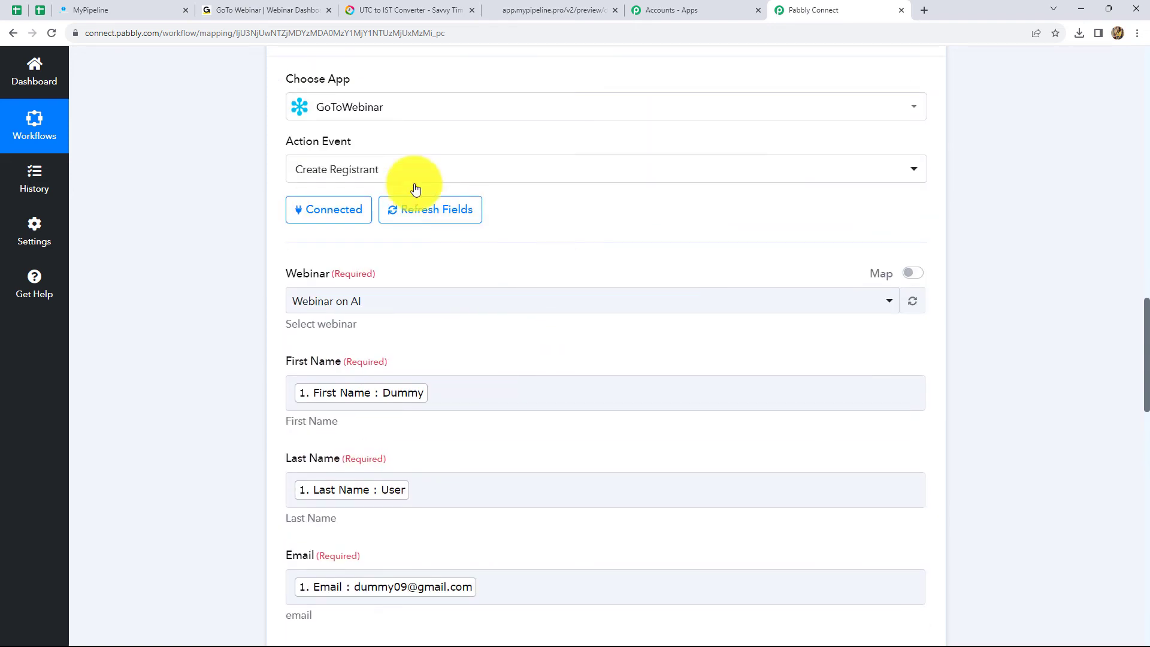
- Open the Webinar on AI registrant list in GoToWebinar to confirm the test registrant
{"action": "left_click", "coordinate": [284, 7]}
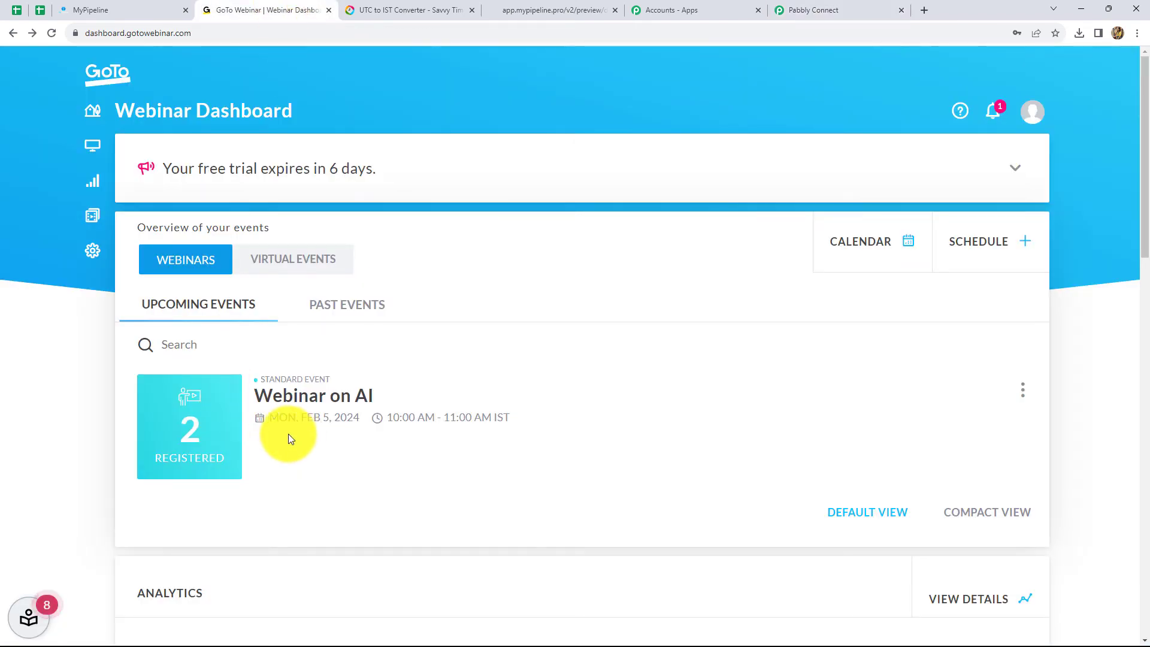
{"action": "left_click", "coordinate": [209, 428]}
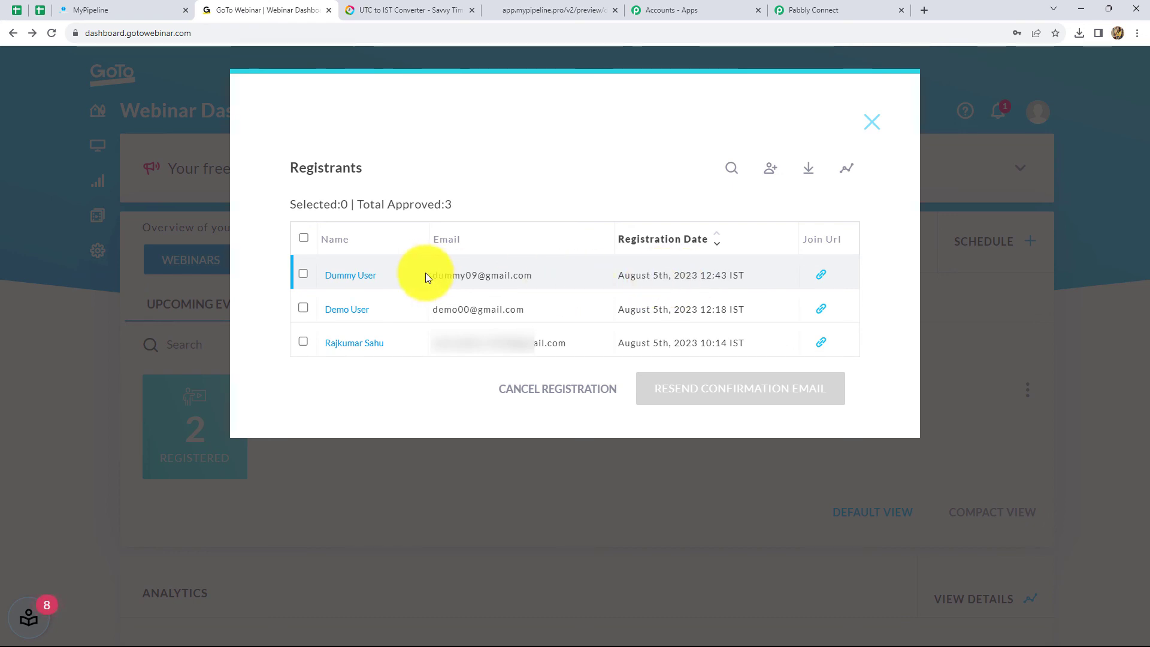
{"action": "left_click", "coordinate": [814, 10]}
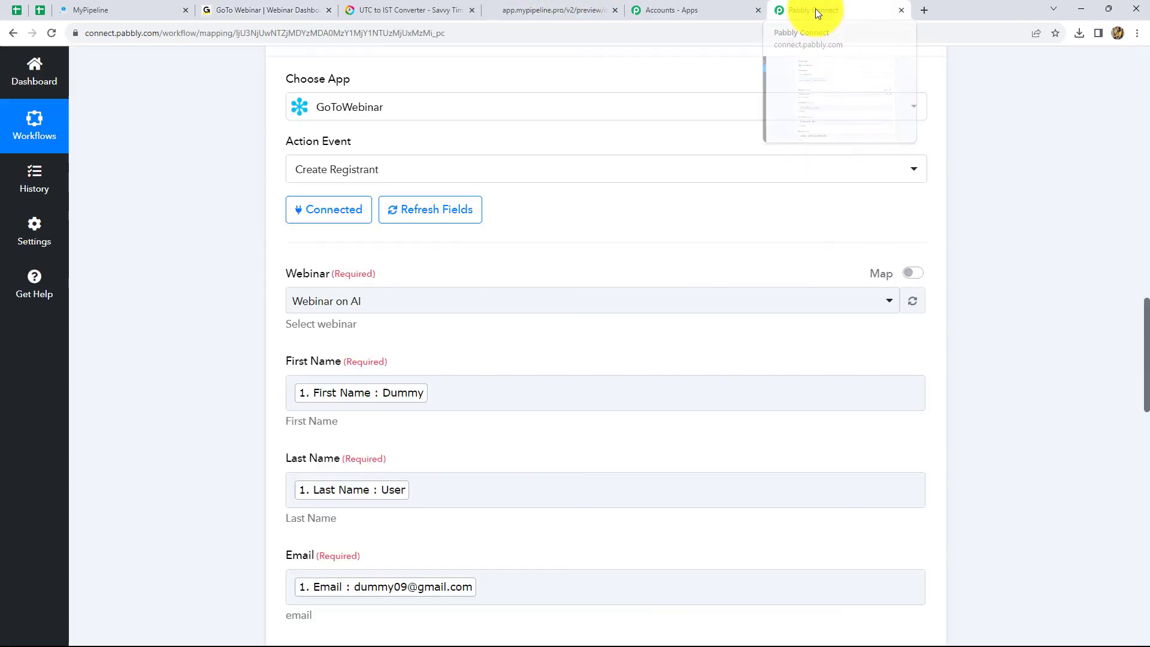
- Collapse the My Pipeline trigger step and confirm the workflow toggle shows ON
{"action": "scroll", "coordinate": [893, 346], "scroll_direction": "up", "scroll_amount": 10}
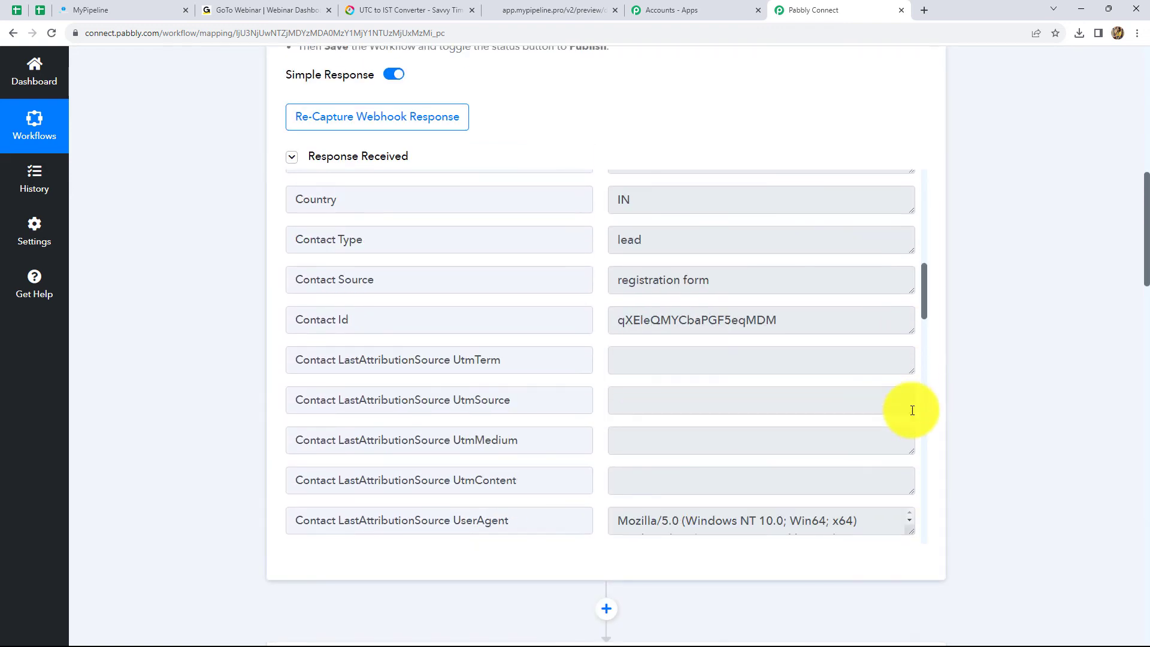
{"action": "scroll", "coordinate": [912, 410], "scroll_direction": "down", "scroll_amount": 3}
{"action": "scroll", "coordinate": [1143, 493], "scroll_direction": "up", "scroll_amount": 10}
{"action": "left_click", "coordinate": [921, 231]}
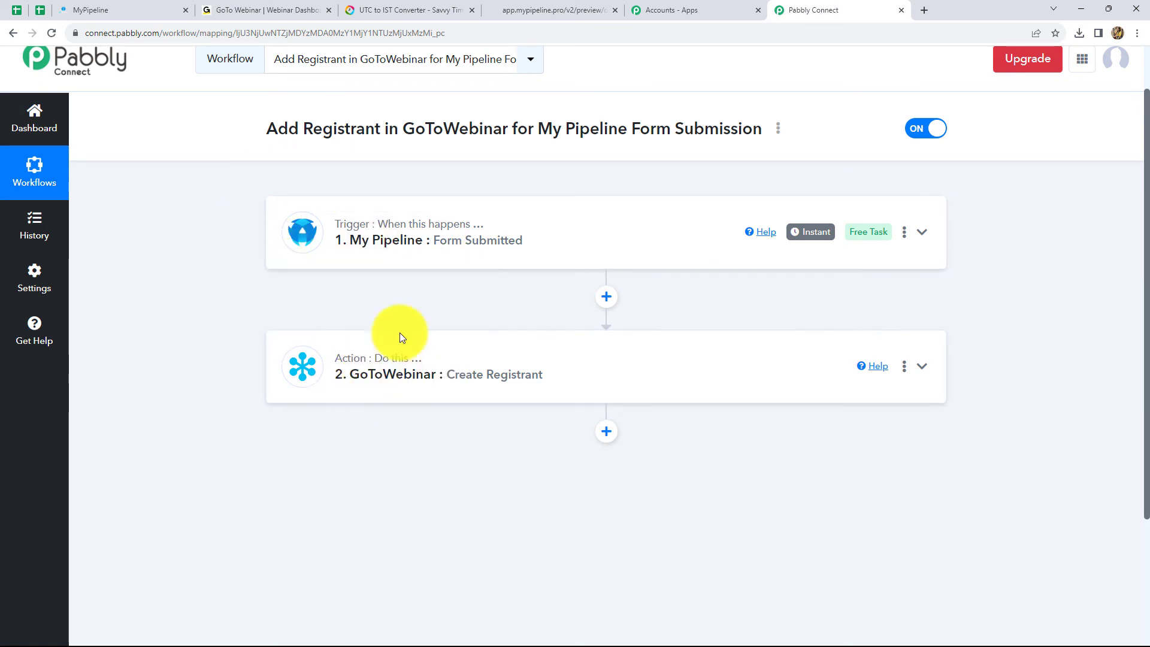
{"action": "mouse_move", "coordinate": [417, 364]}
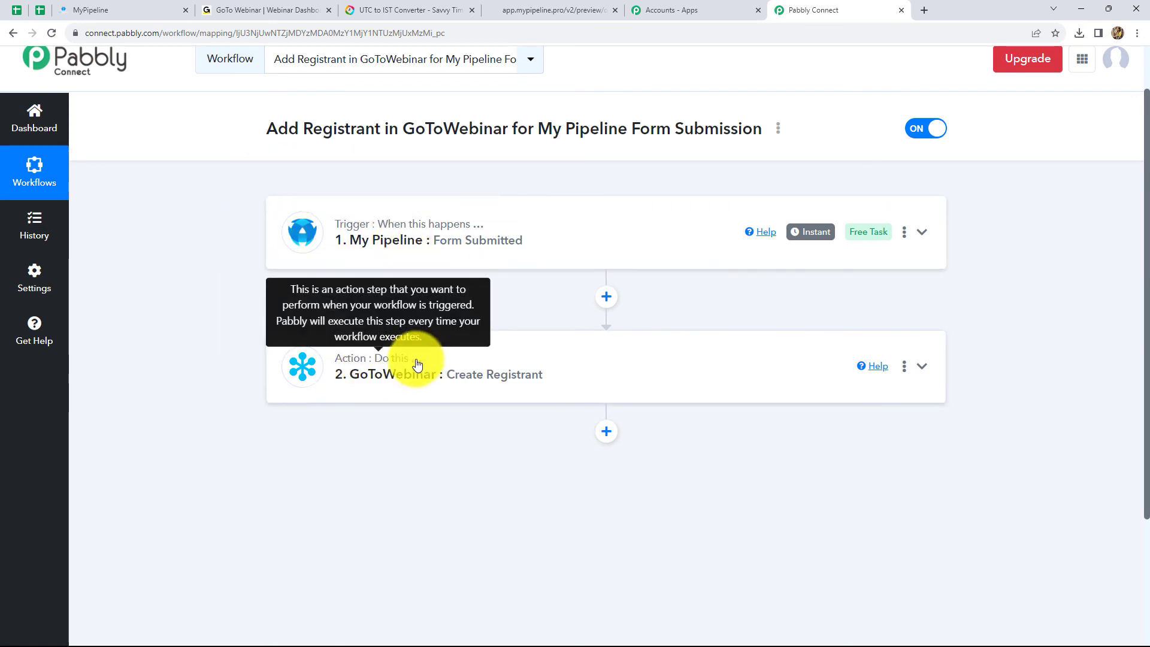